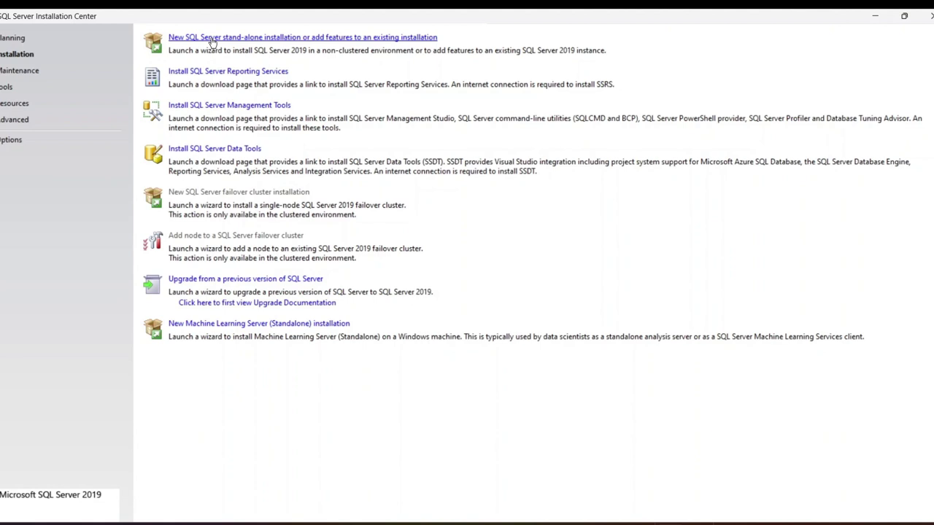
Start a new stand-alone SQL Server installation and continue through the update and rule checks with a new SQL Server 2019 installation.
left_click(212, 38)
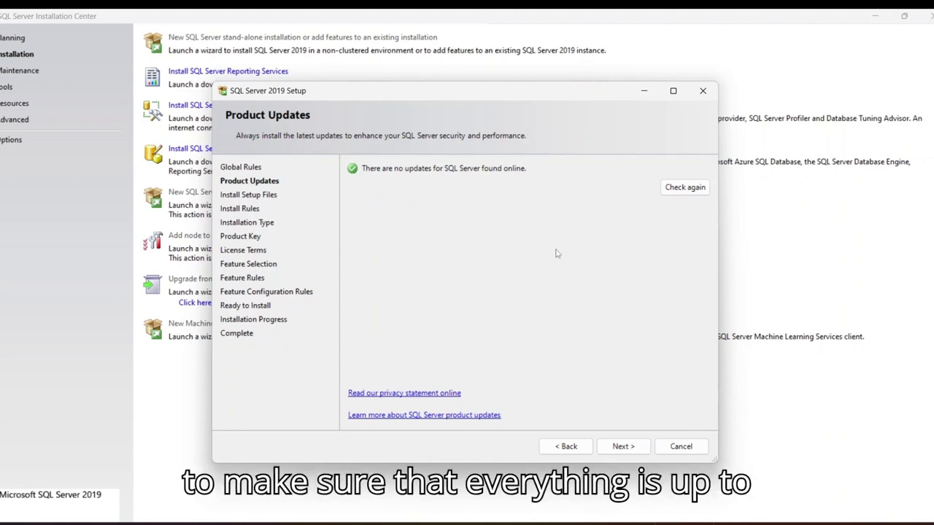
left_click(623, 447)
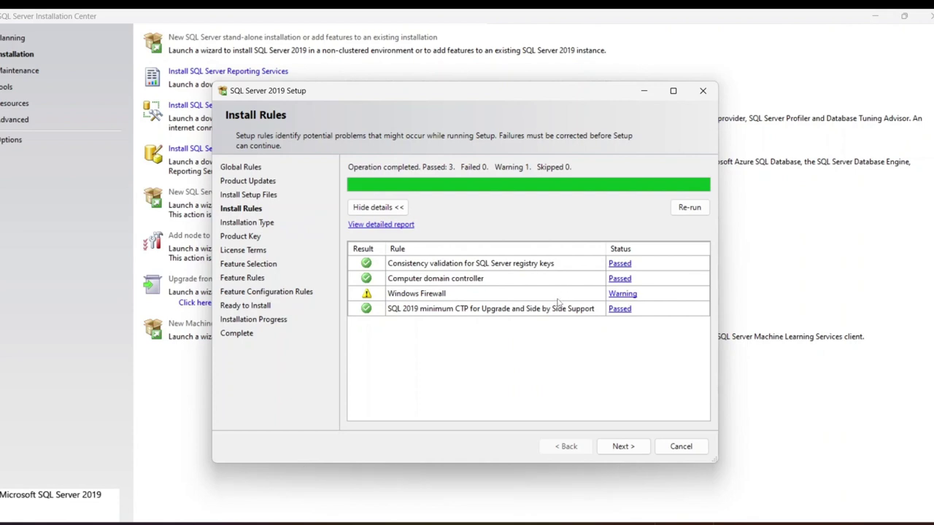
left_click(620, 447)
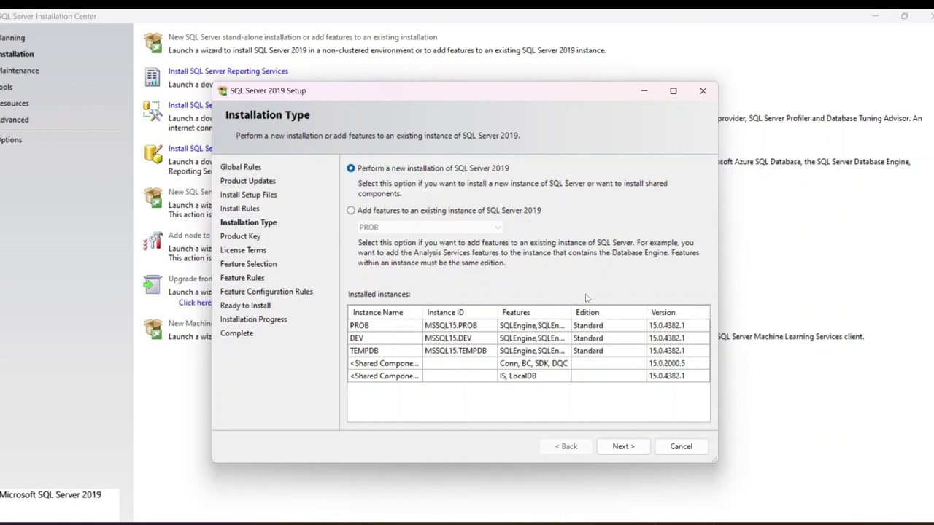
left_click(618, 448)
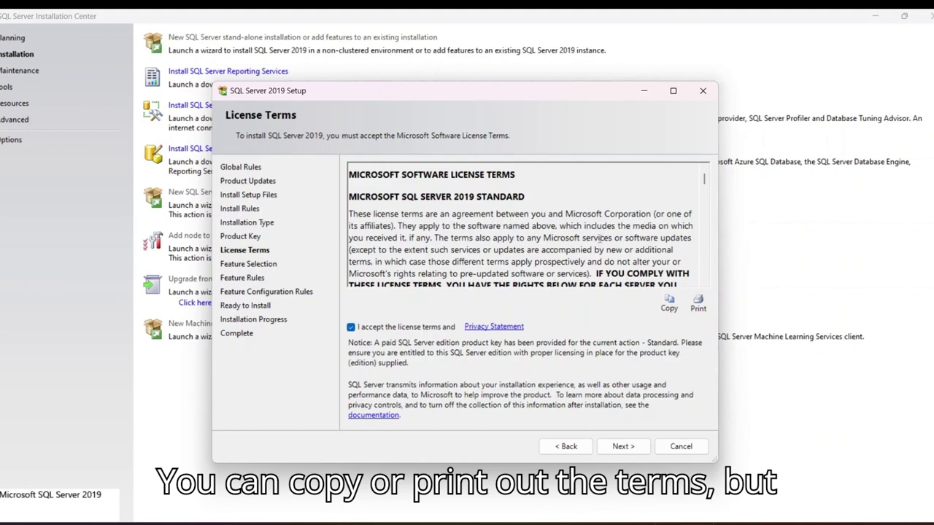
Review the Microsoft software license terms in a maximized setup window and continue to feature selection with the terms accepted.
scroll(601, 238, "down", 15)
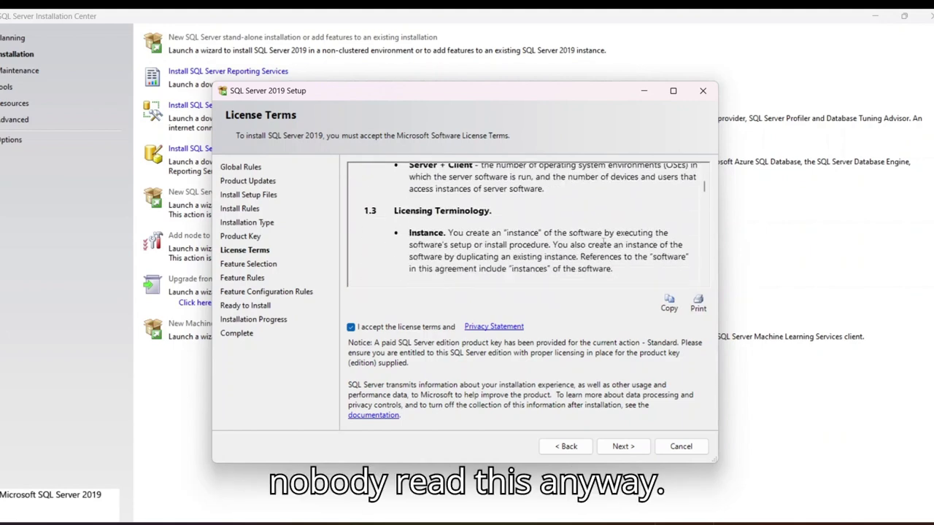
scroll(603, 243, "down", 12)
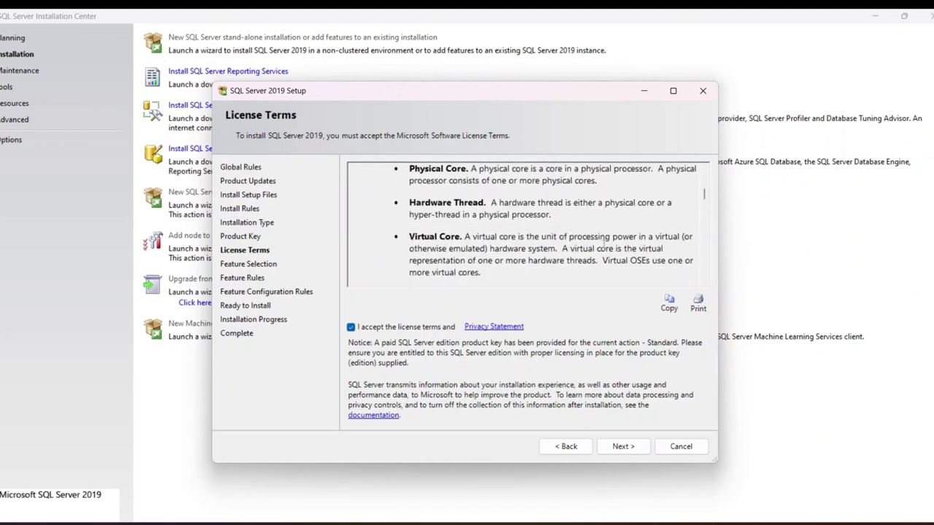
scroll(604, 245, "down", 15)
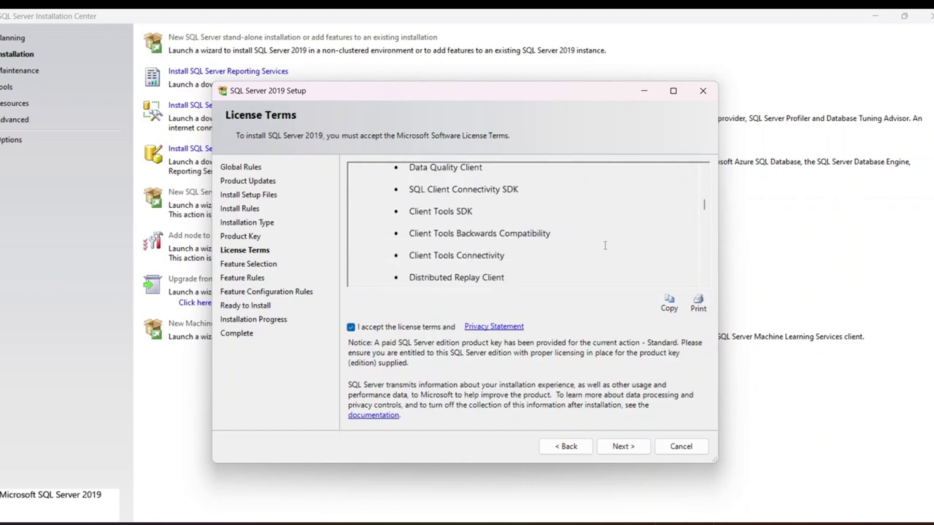
scroll(604, 246, "down", 15)
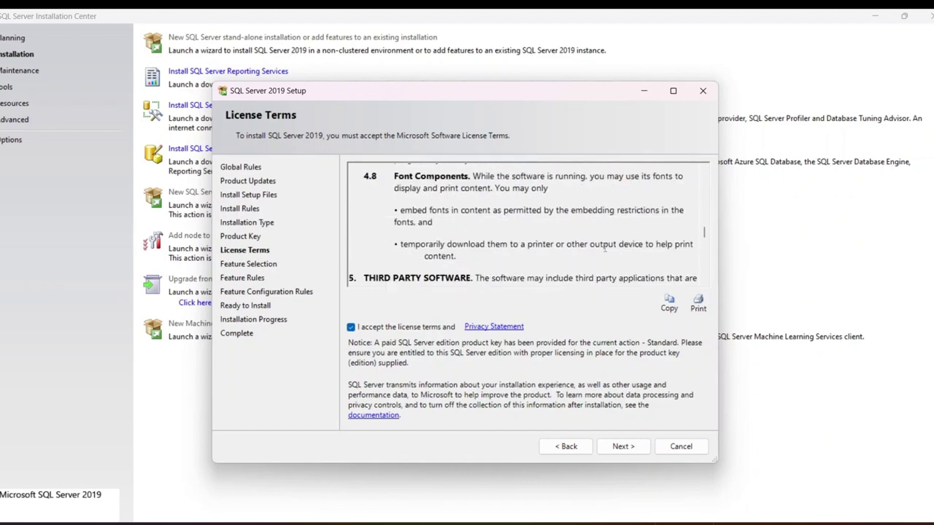
scroll(657, 241, "down", 5)
left_click(672, 90)
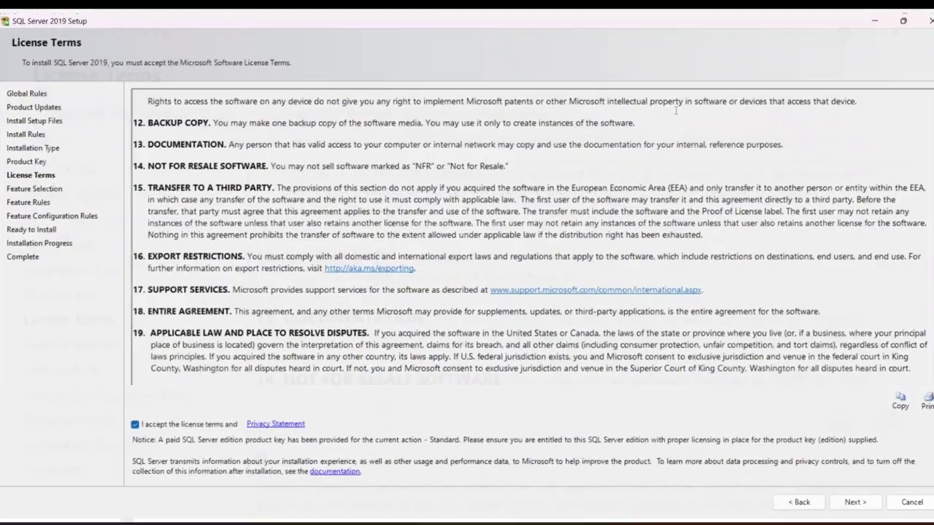
left_click(855, 505)
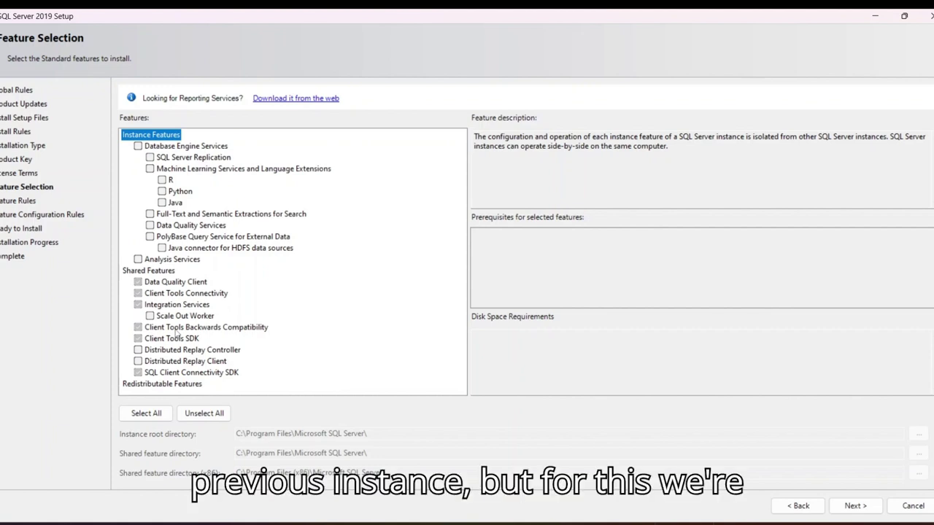
Select the Database Engine Services and Data Quality Services instance features and continue to instance configuration.
left_click(138, 147)
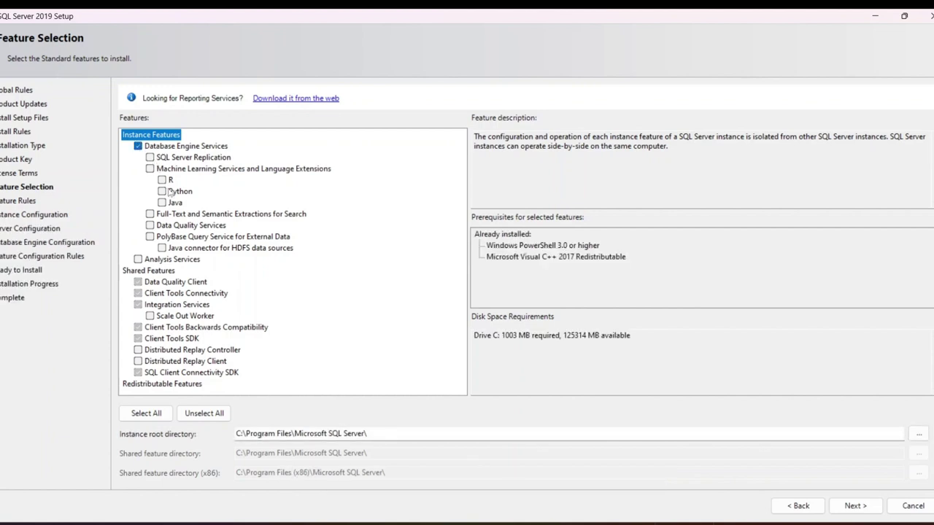
left_click(150, 226)
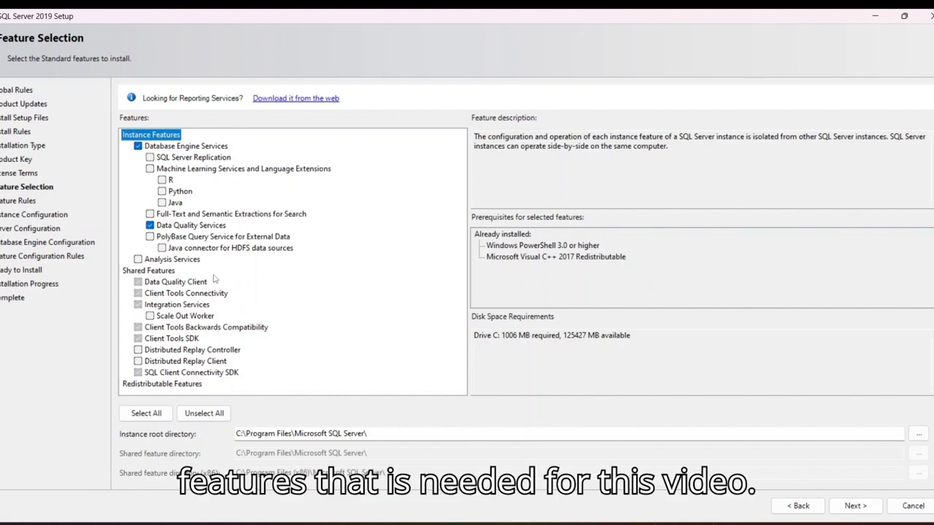
left_click(855, 507)
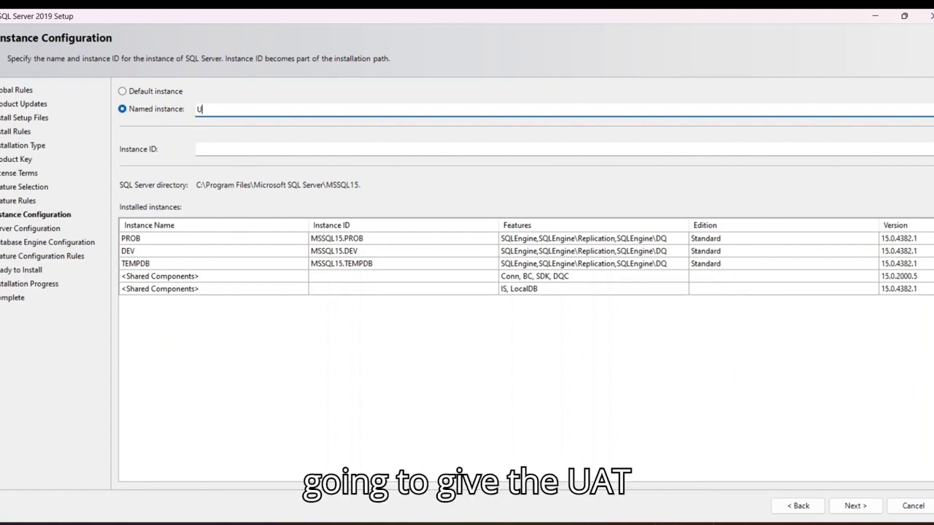
Name the new instance UAT, use the same instance ID, and continue to server configuration.
type("AT")
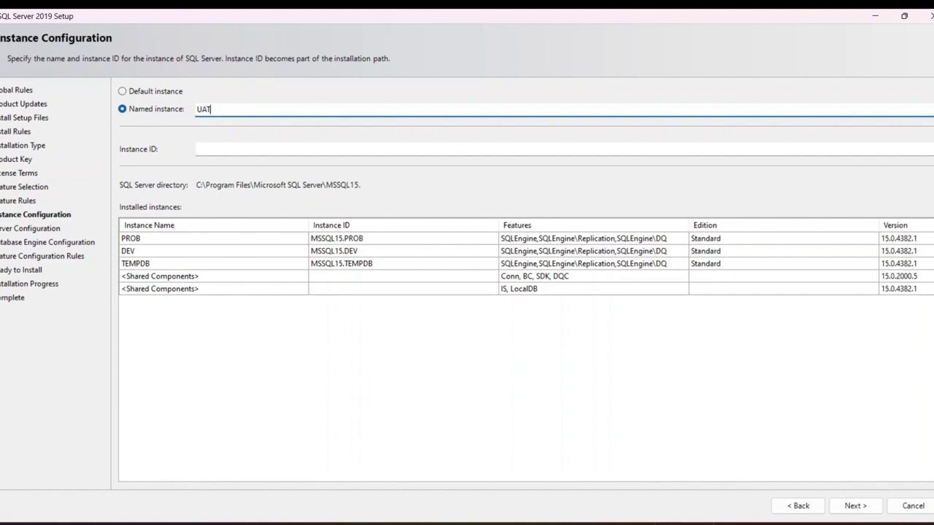
key("Tab")
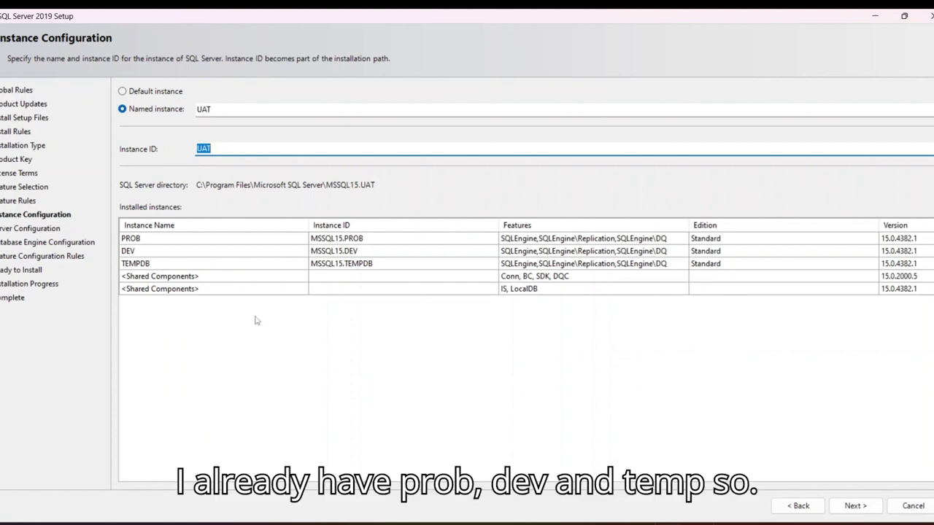
left_click(856, 506)
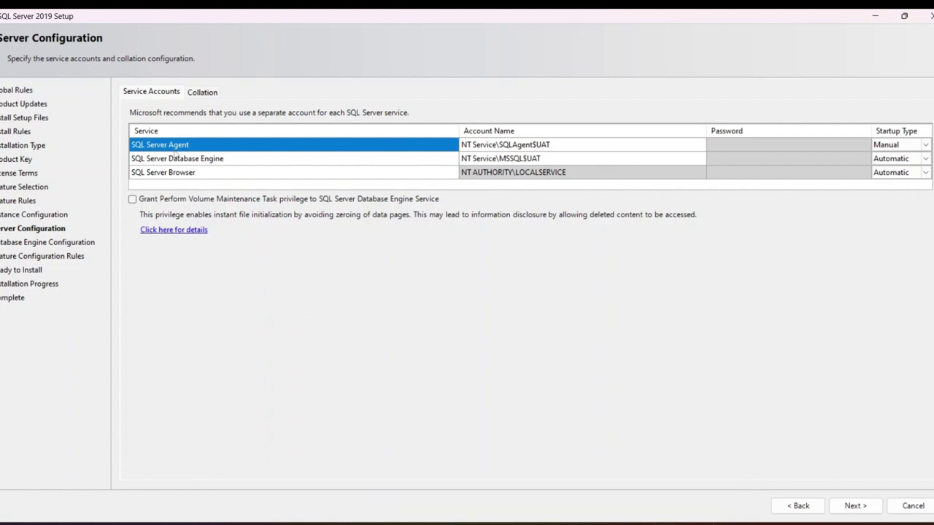
Set the SQL Server Agent service's startup type to Automatic.
left_click(499, 145)
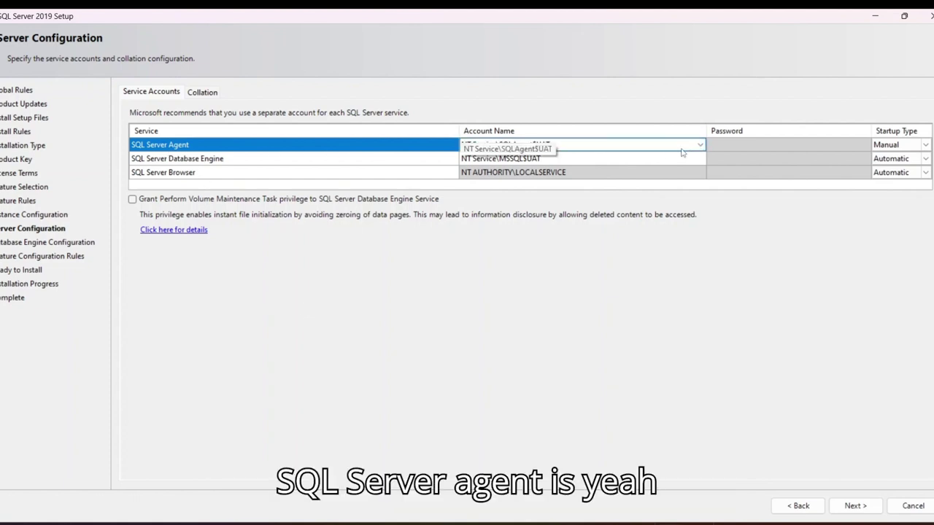
left_click(924, 144)
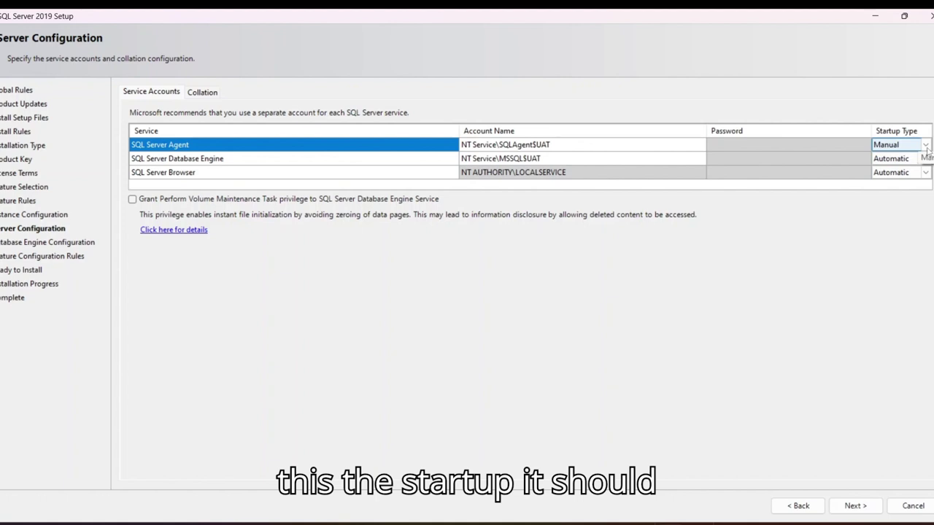
left_click(925, 146)
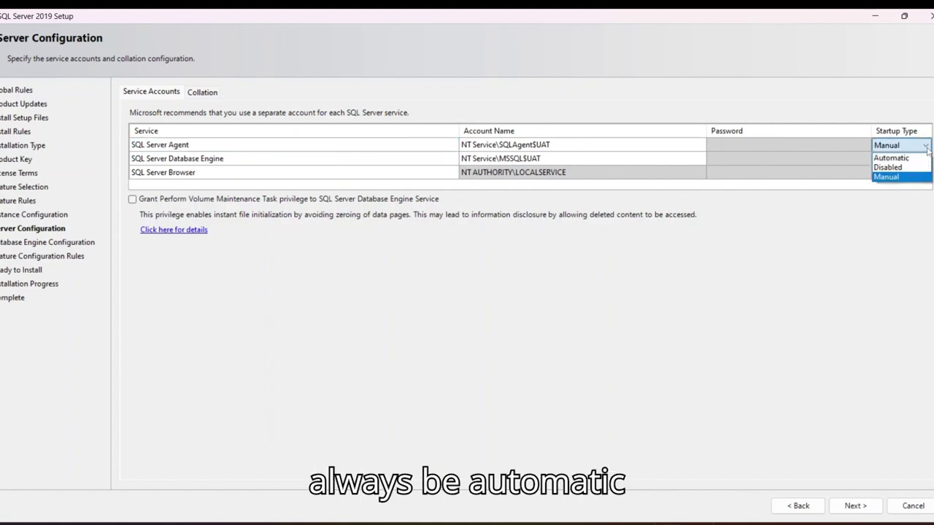
left_click(921, 158)
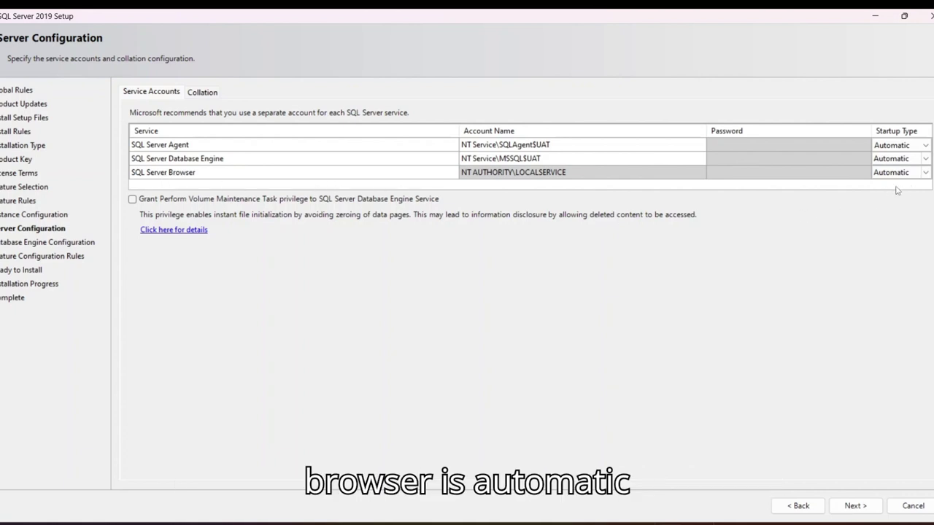
Check the Database Engine collation and continue to database engine configuration with the service accounts as set.
left_click(210, 101)
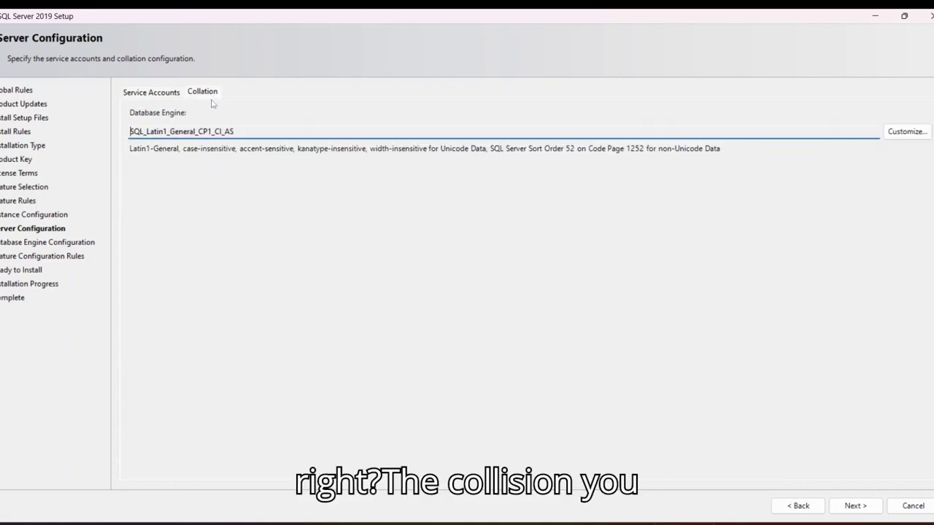
left_click(159, 93)
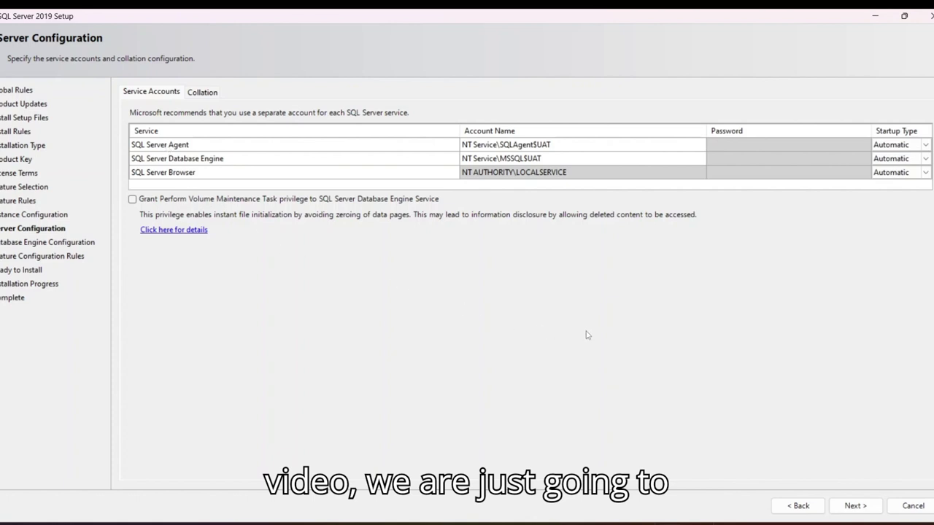
left_click(857, 509)
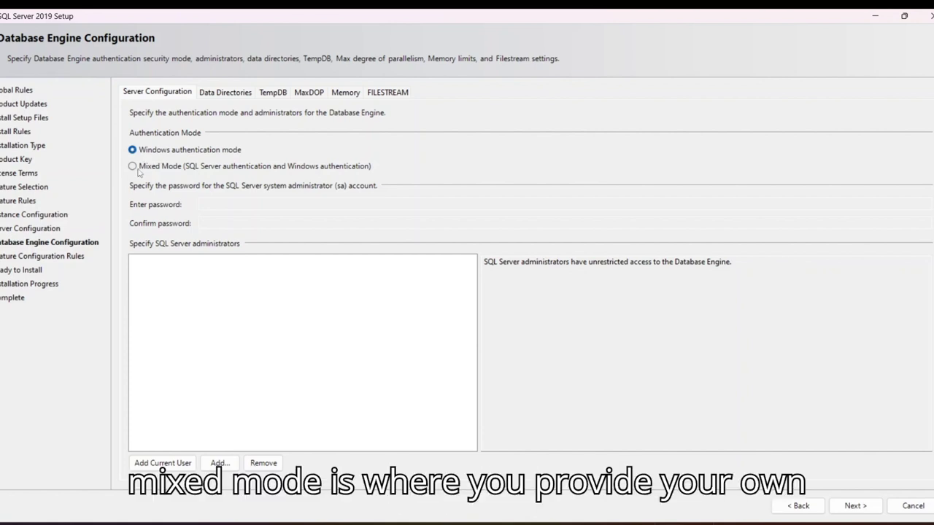
Choose Mixed Mode authentication with an entered and confirmed sa account password, and add the current user as SQL Server administrator.
left_click(132, 166)
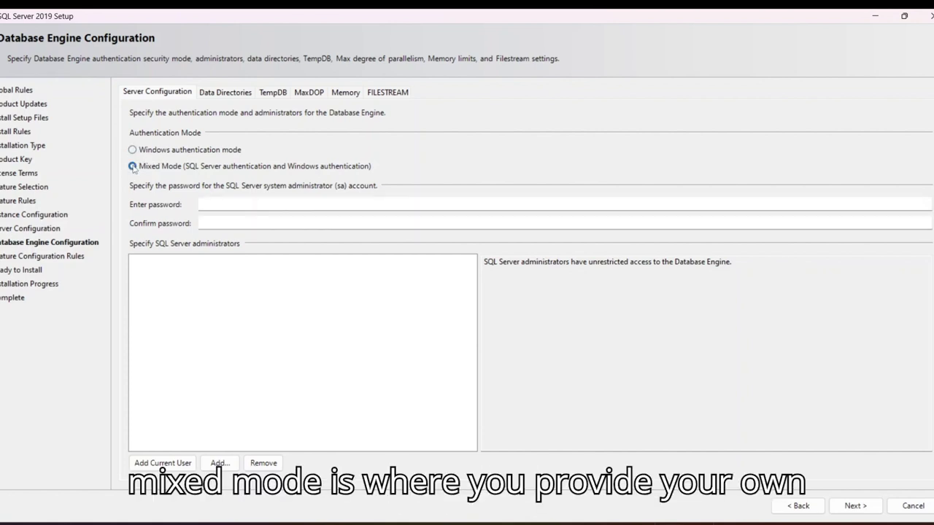
left_click(298, 204)
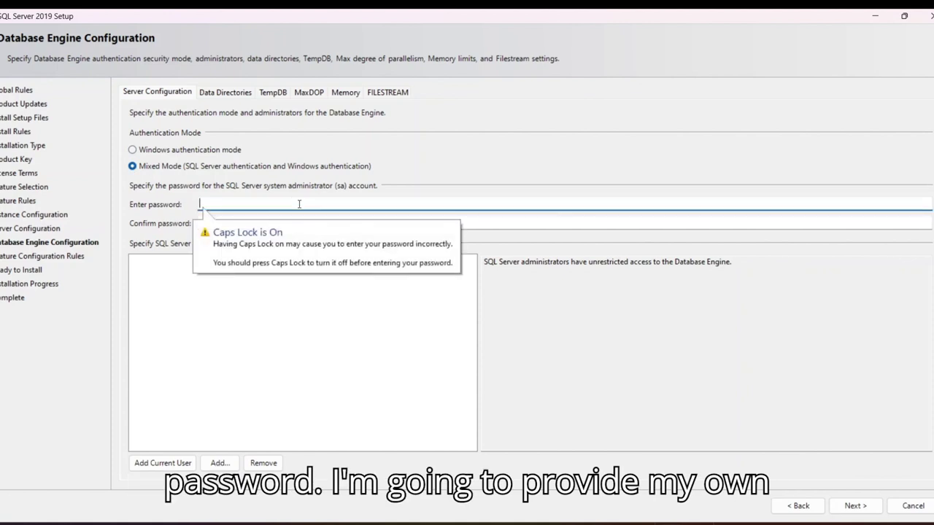
key("Caps_Lock")
type("*******")
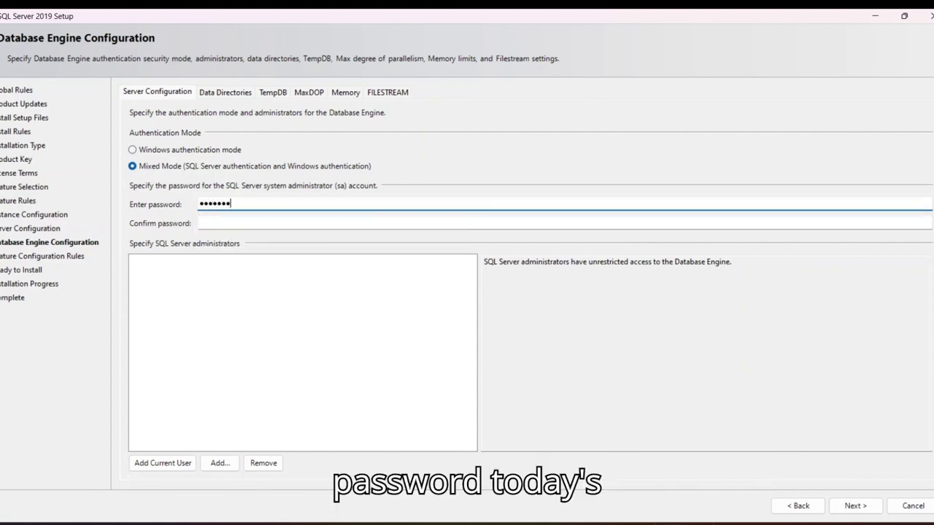
type("**")
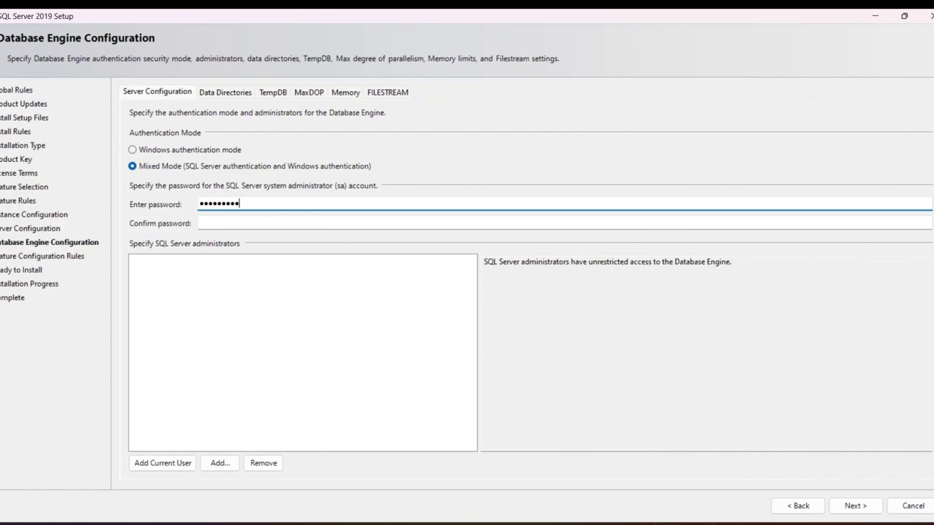
key("Tab")
key("Caps_Lock")
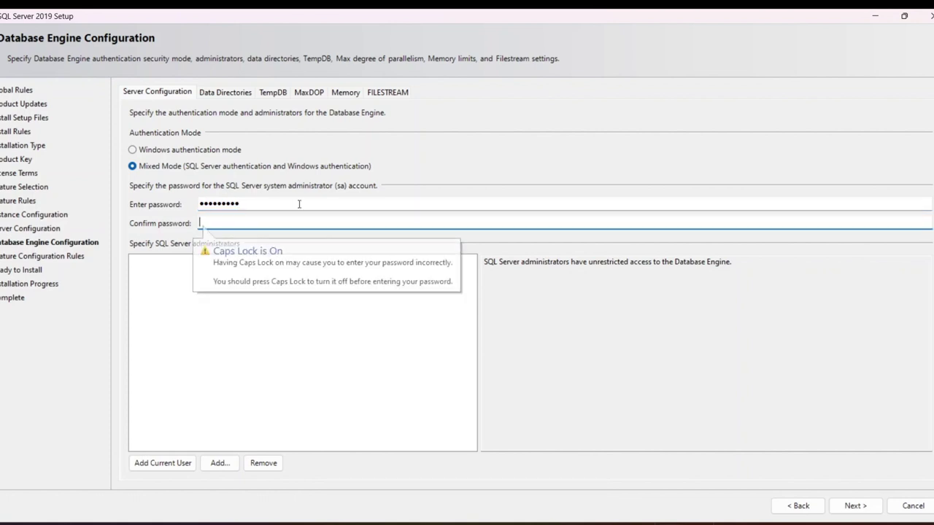
type("******")
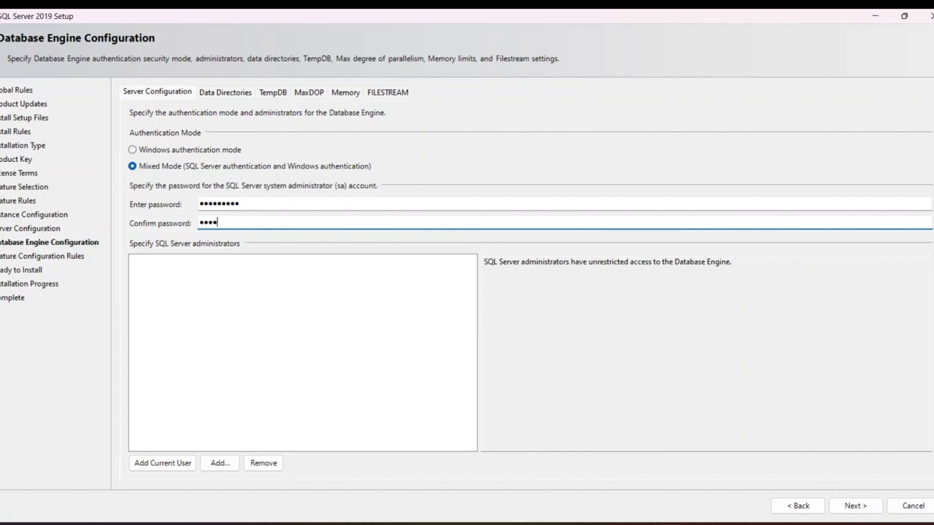
type("***")
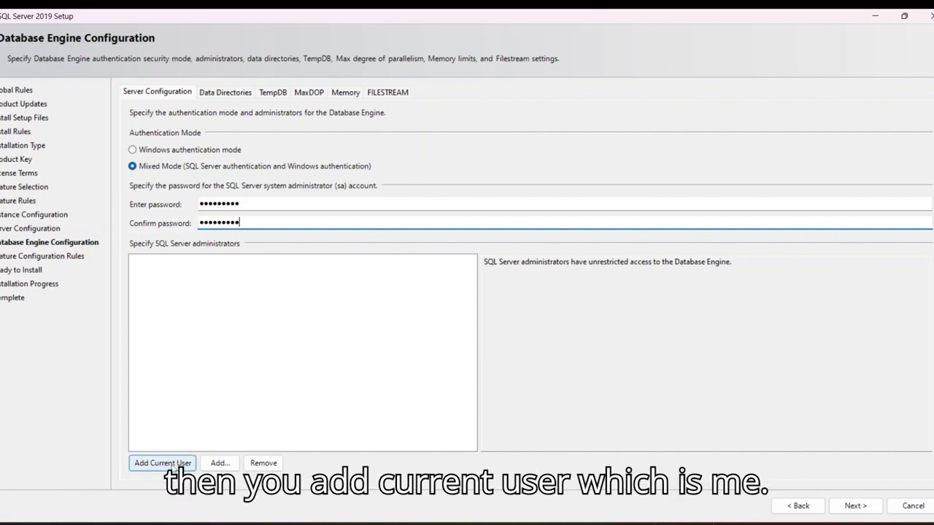
left_click(172, 468)
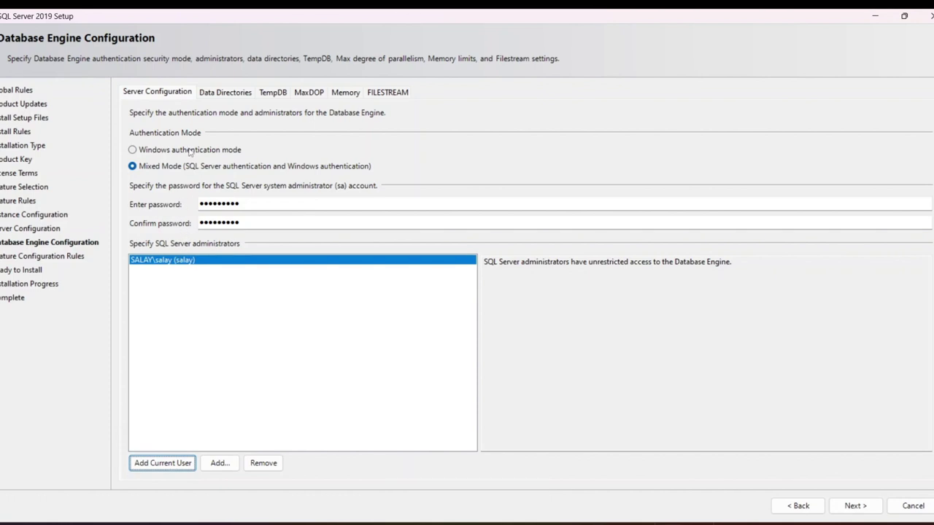
In the data directories settings, choose a new folder named UAT inside F:\MSSQL BACKUP\TEMPDB as the backup directory.
left_click(216, 92)
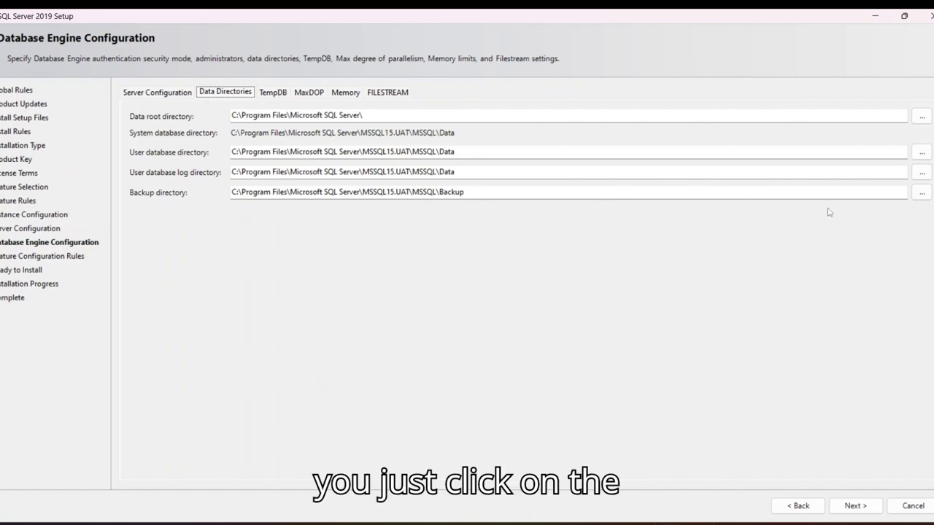
left_click(922, 193)
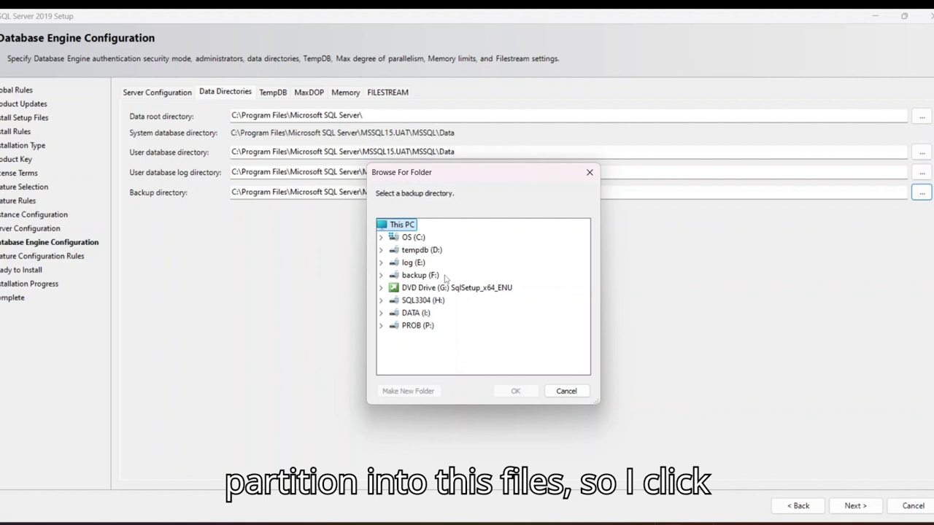
left_click(381, 276)
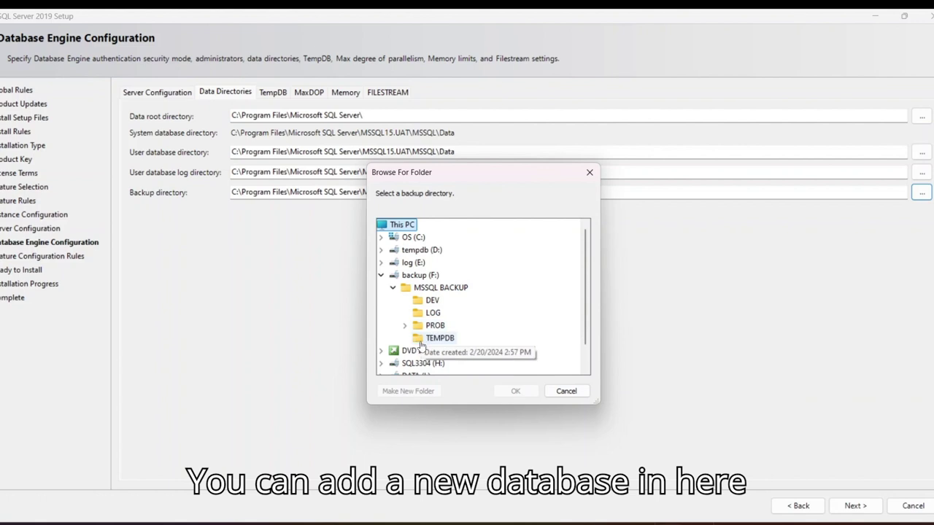
scroll(473, 321, "down", 1)
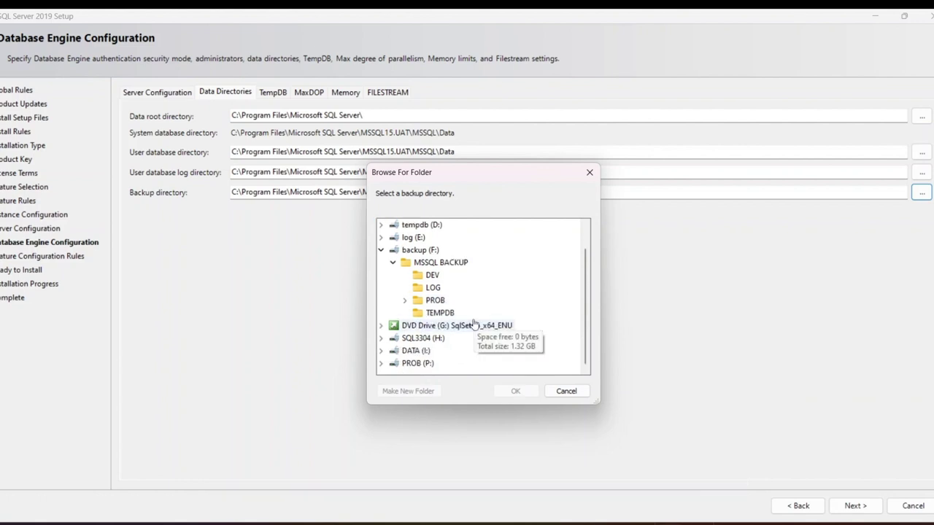
left_click(445, 315)
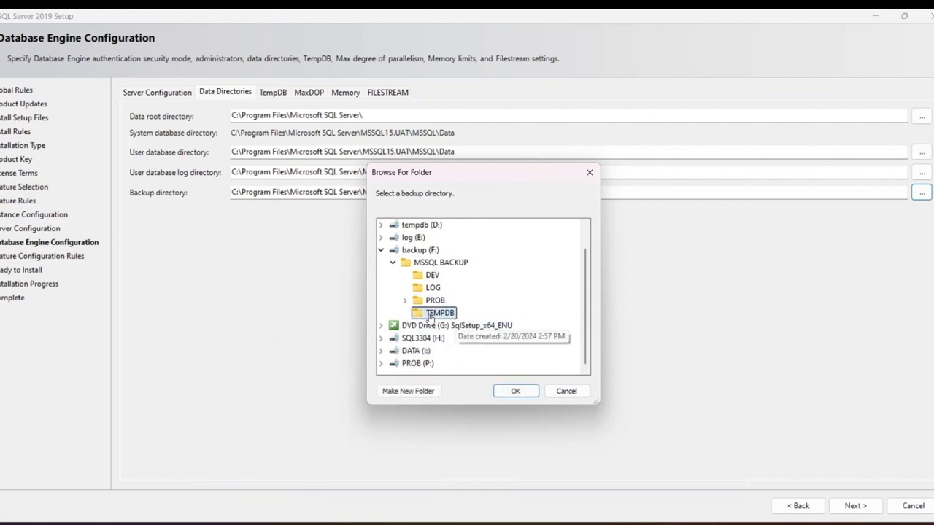
left_click(405, 300)
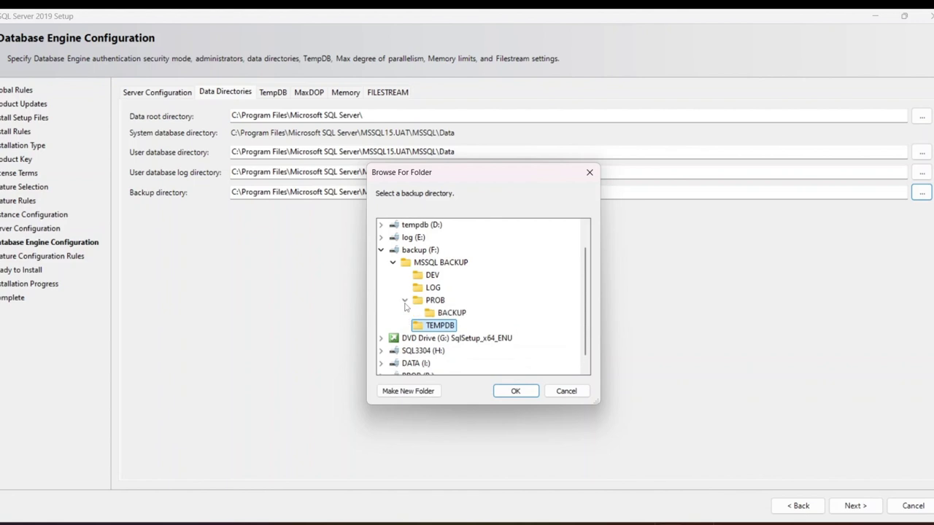
left_click(405, 302)
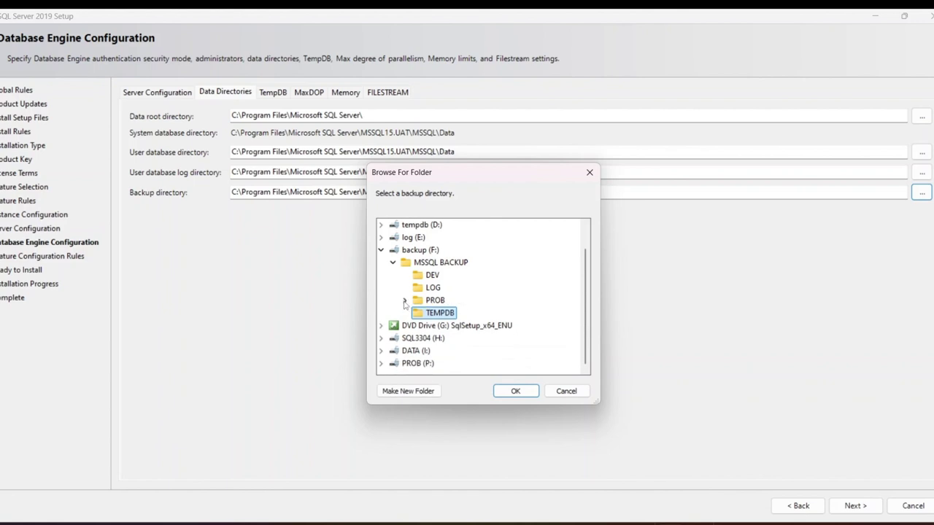
left_click(407, 391)
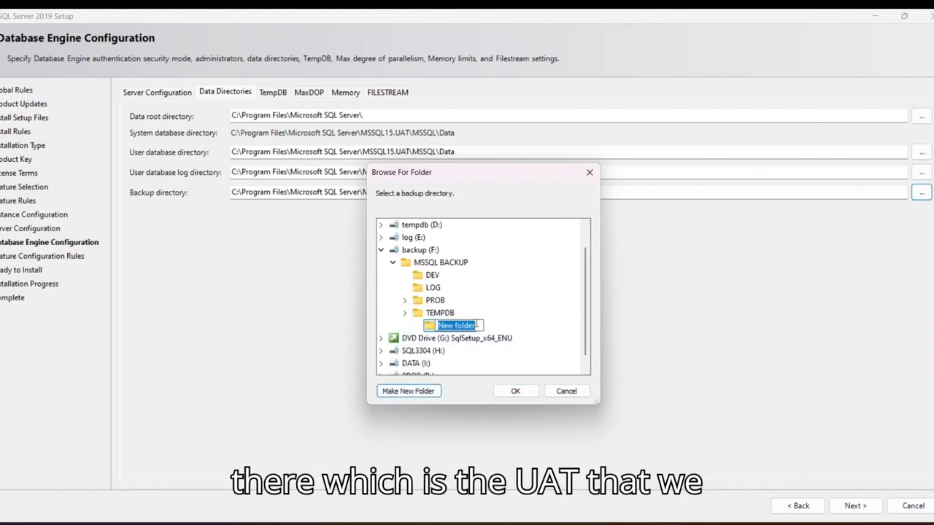
type("UAT")
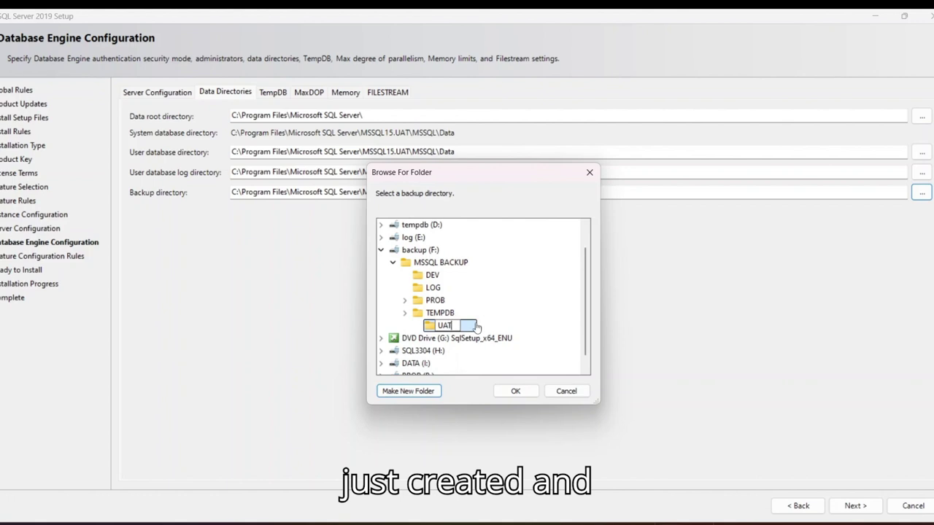
left_click(515, 391)
left_click(515, 391)
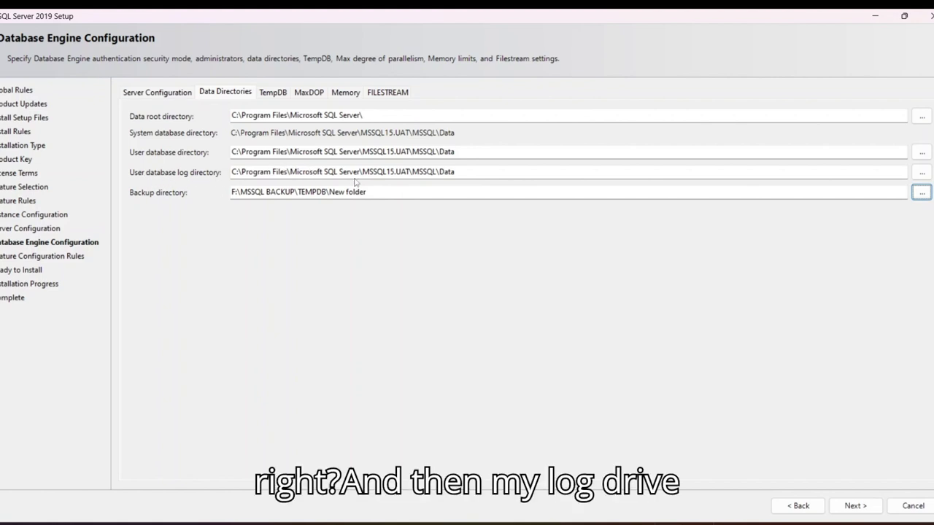
Set the user database log directory to a new folder named UAT inside E:\MSSQL_PROB\MSSQL_LOG.
left_click(922, 173)
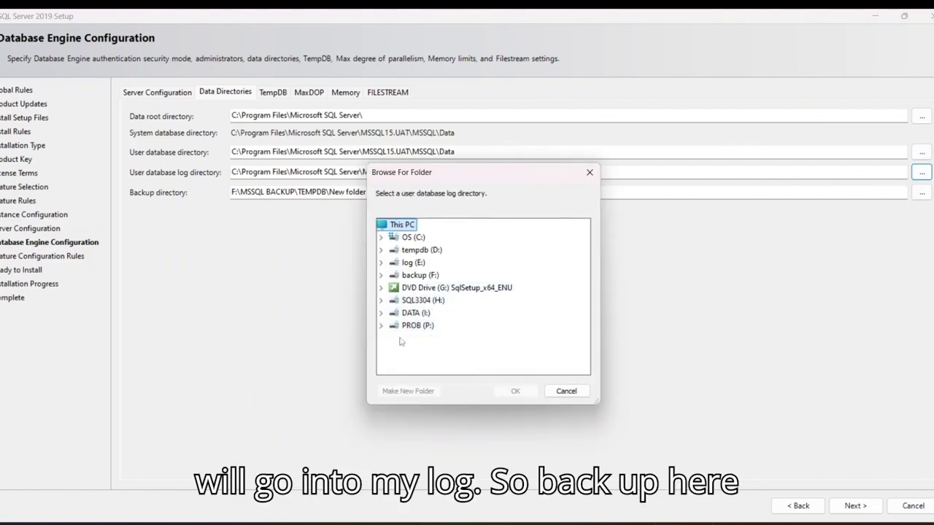
left_click(380, 263)
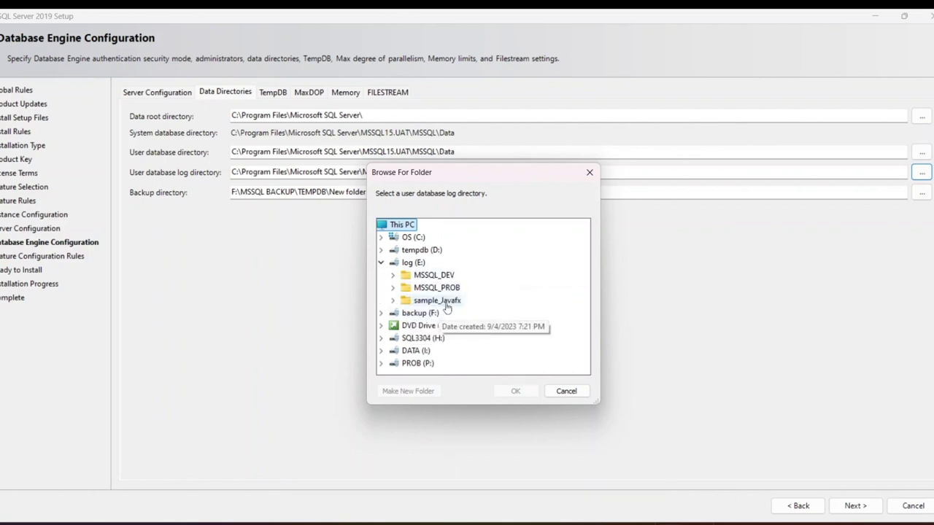
left_click(393, 288)
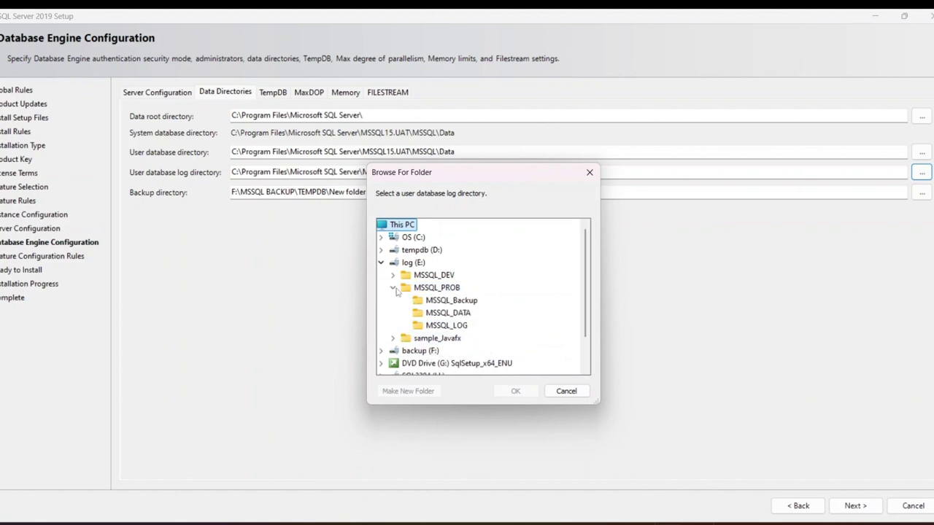
left_click(421, 289)
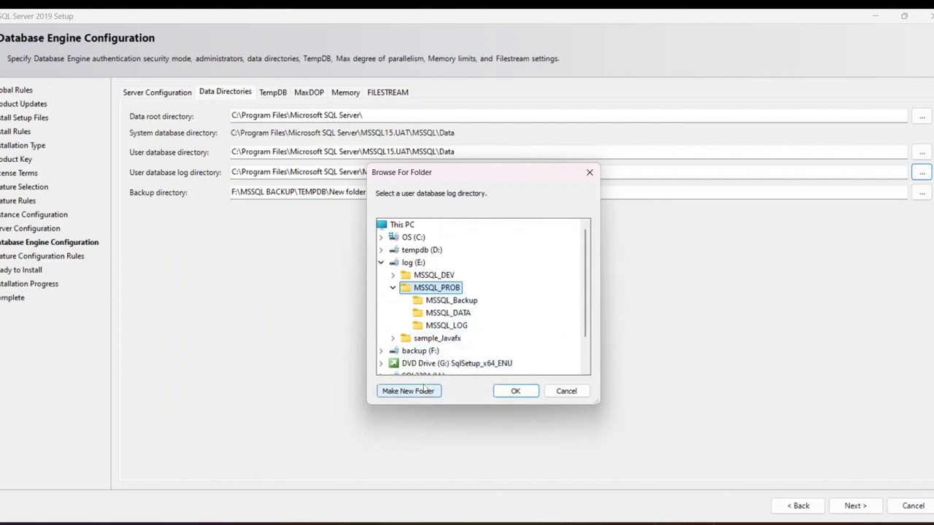
left_click(433, 328)
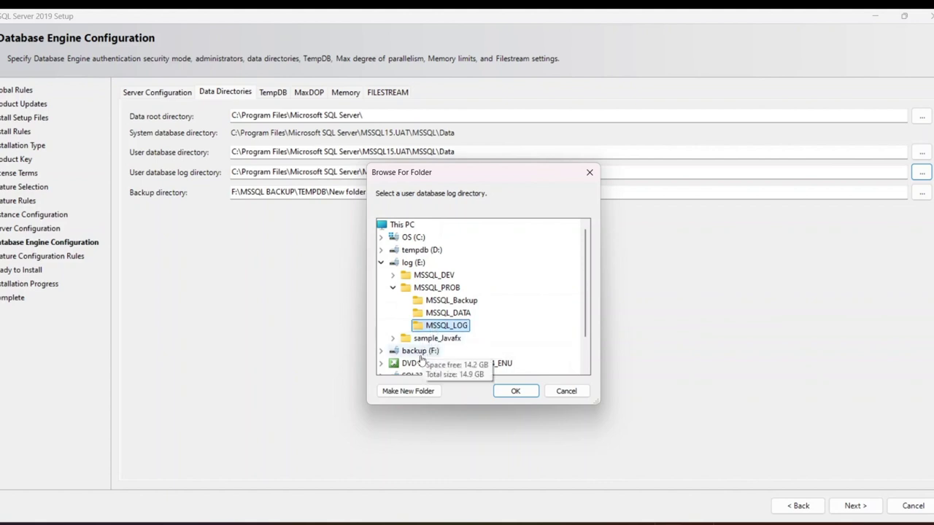
left_click(413, 392)
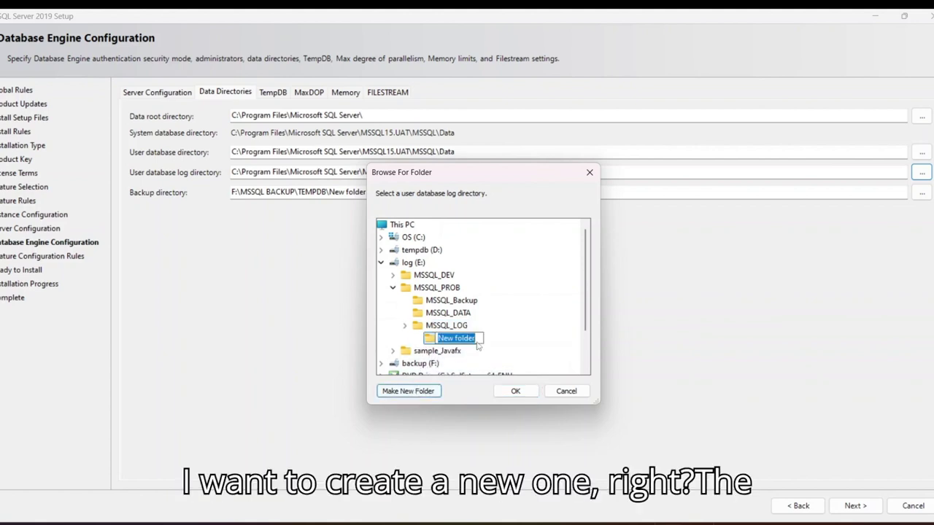
type("UA")
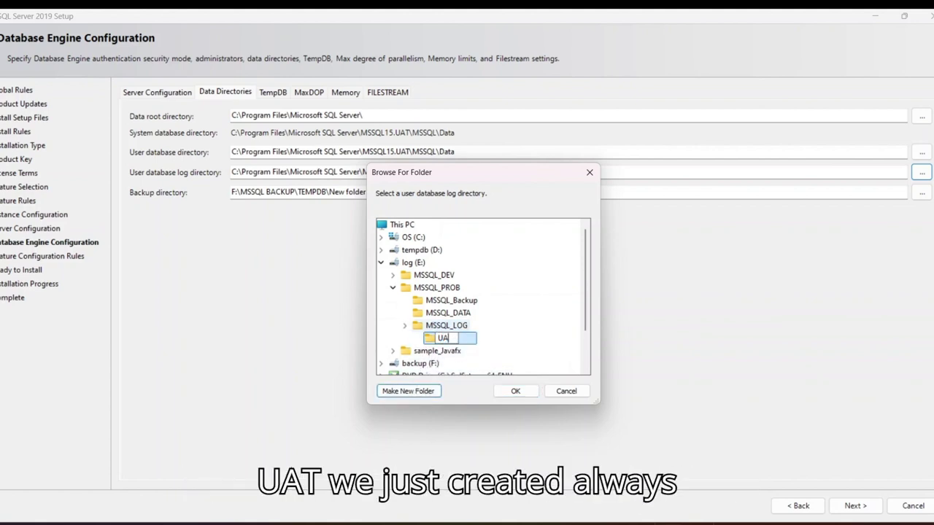
type("T")
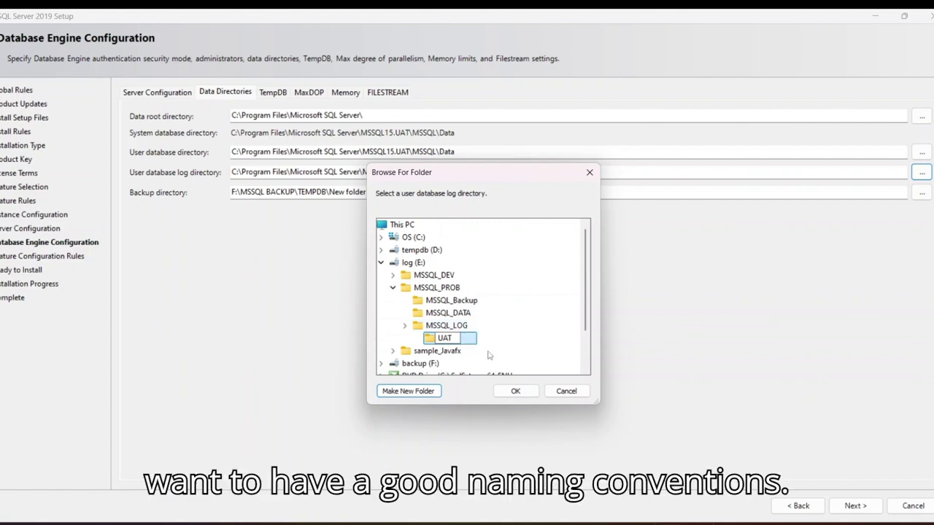
left_click(513, 392)
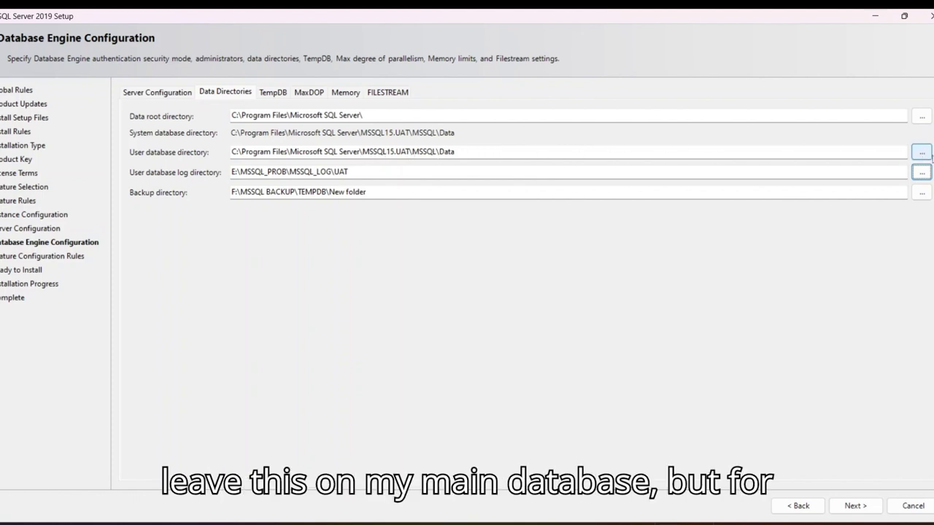
Set the user database directory to a new folder named UAT inside the MSSQL folder on the DATA (I:) drive.
left_click(922, 153)
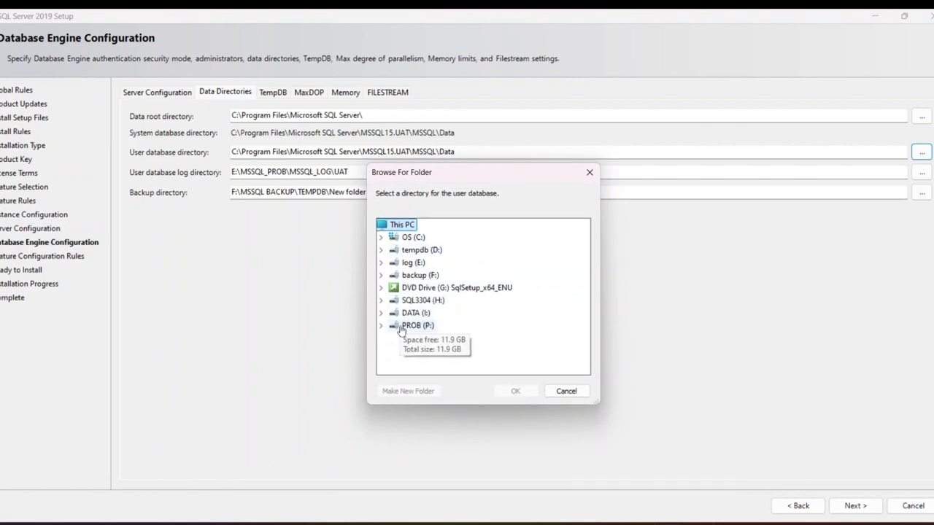
left_click(380, 313)
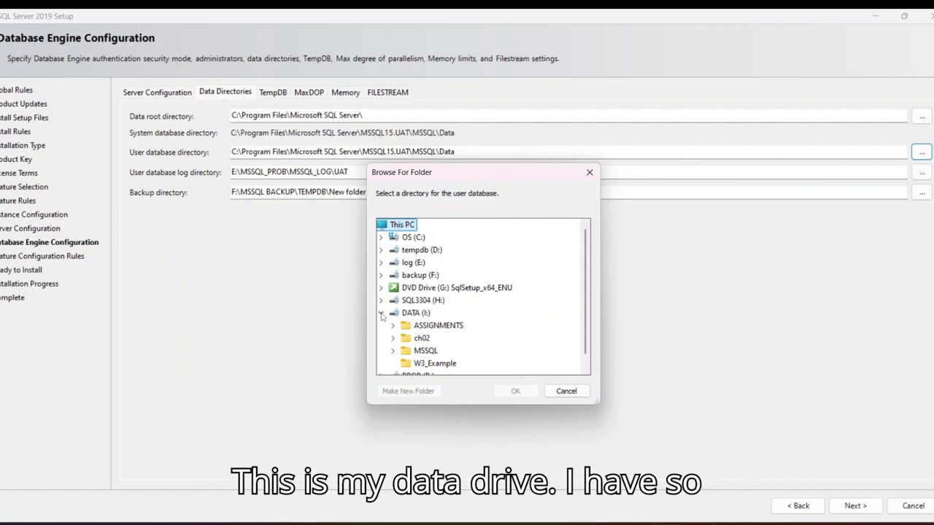
scroll(419, 339, "down", 1)
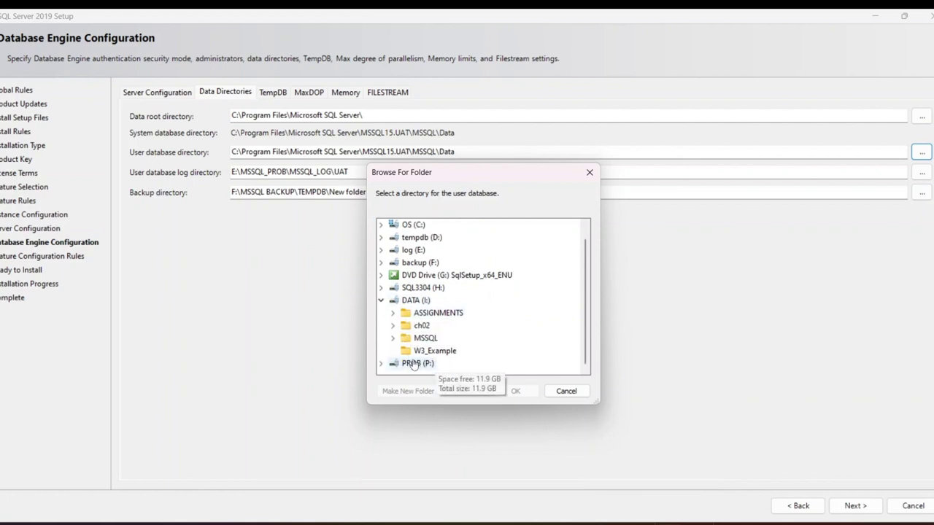
left_click(393, 338)
scroll(491, 335, "down", 2)
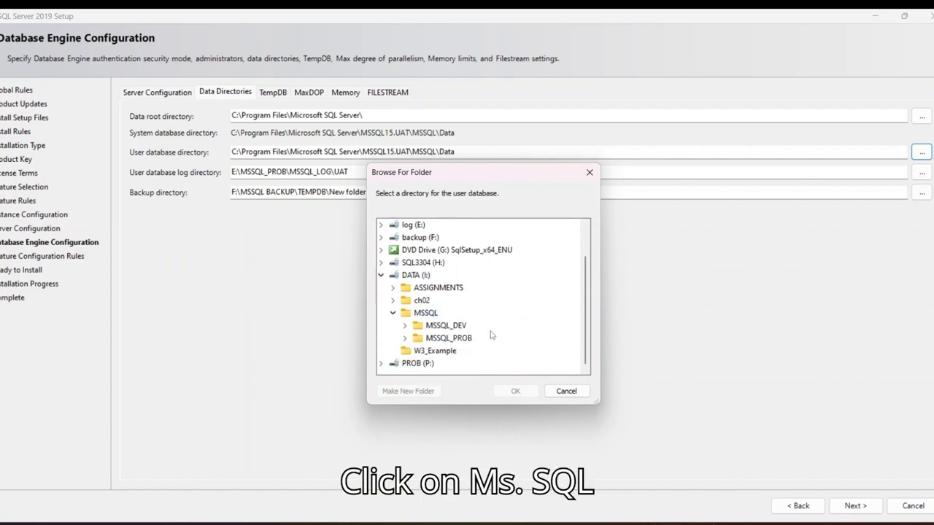
left_click(424, 316)
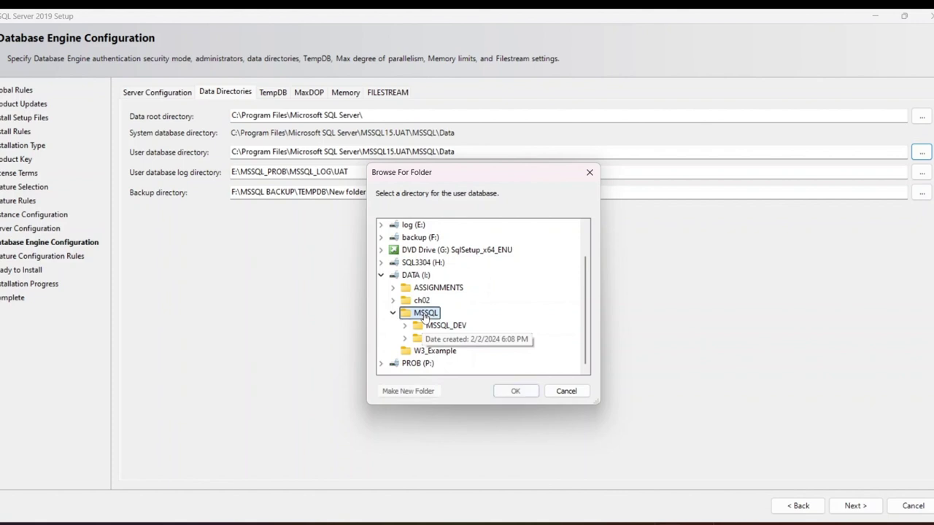
left_click(410, 391)
type("UAT")
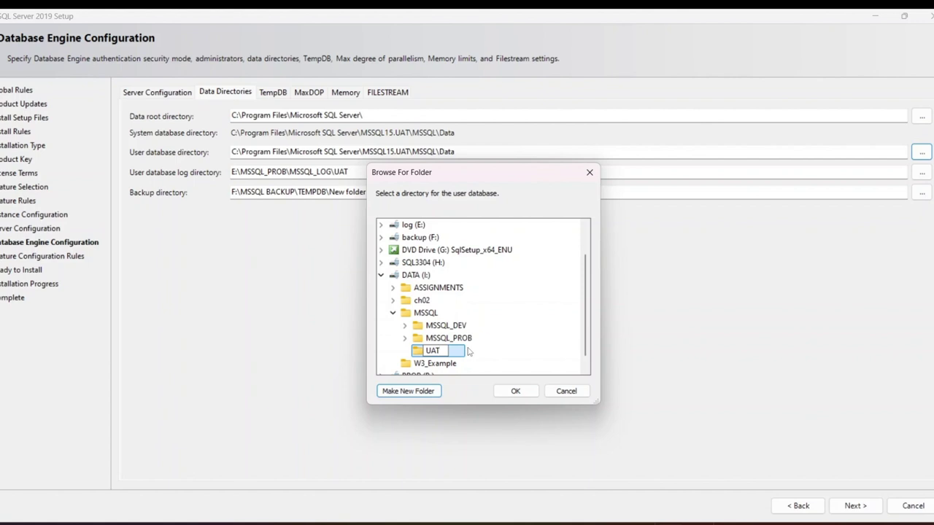
left_click(515, 392)
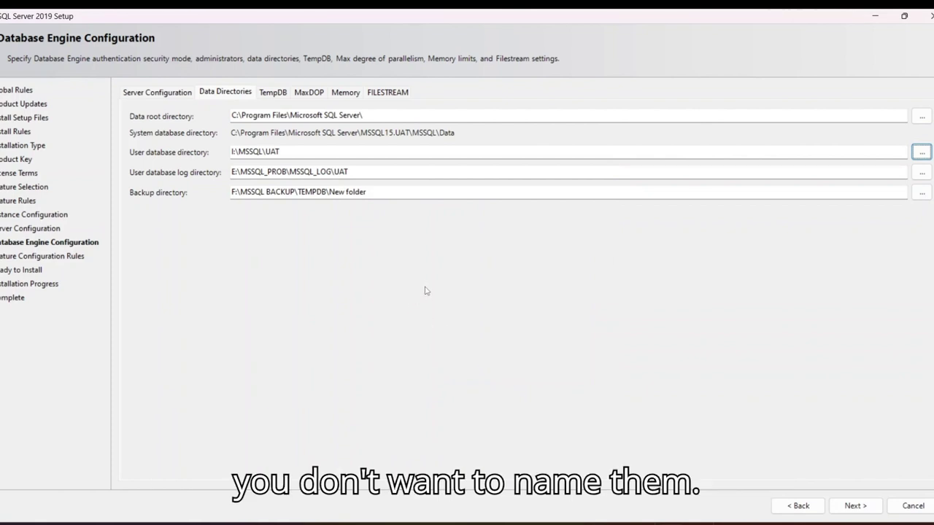
Set the data root directory to the UAT folder inside MSSQL on the DATA (I:) drive.
left_click(922, 118)
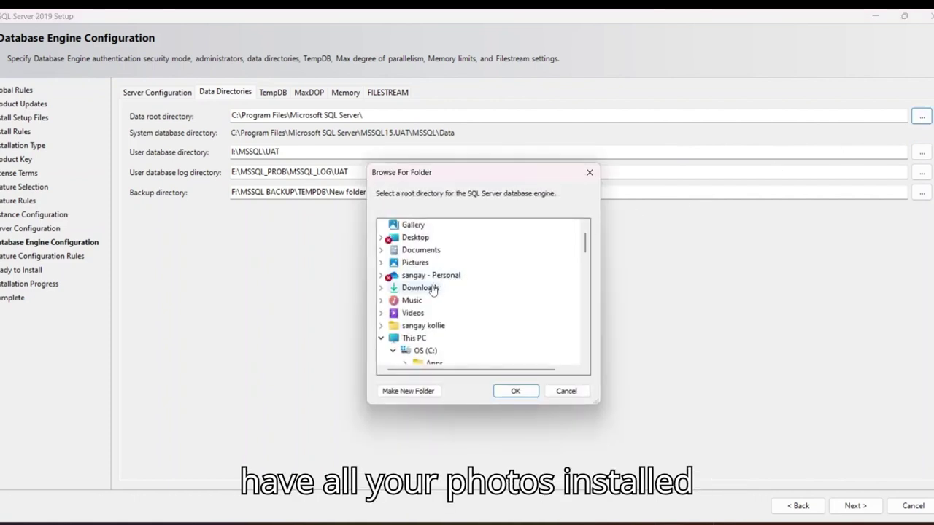
scroll(431, 289, "down", 2)
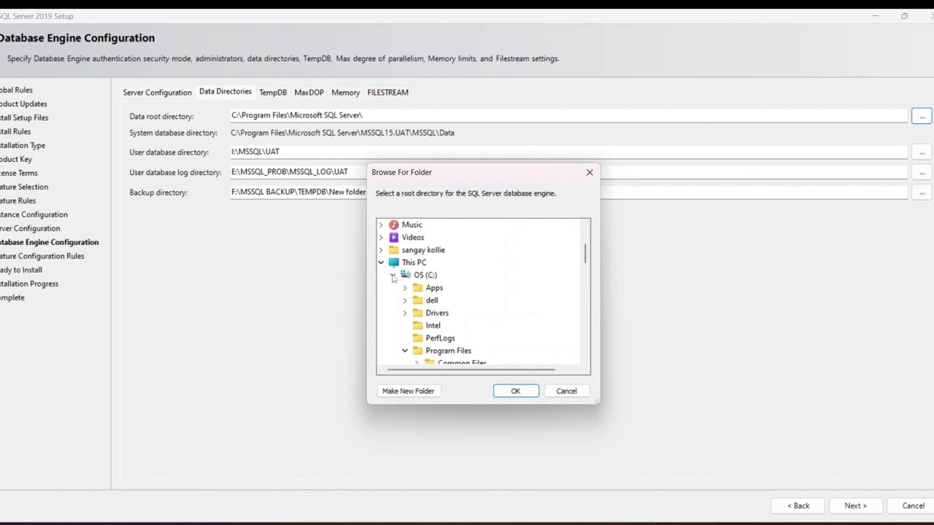
left_click(392, 276)
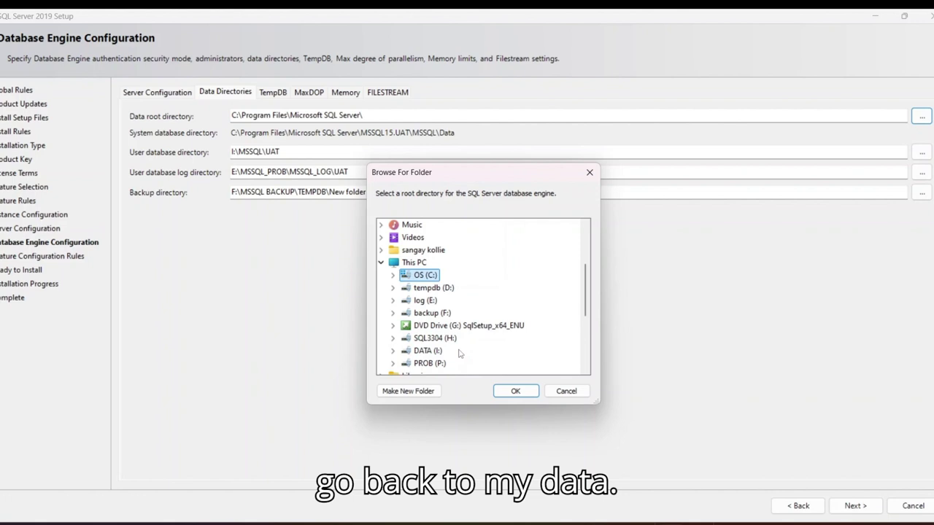
left_click(393, 350)
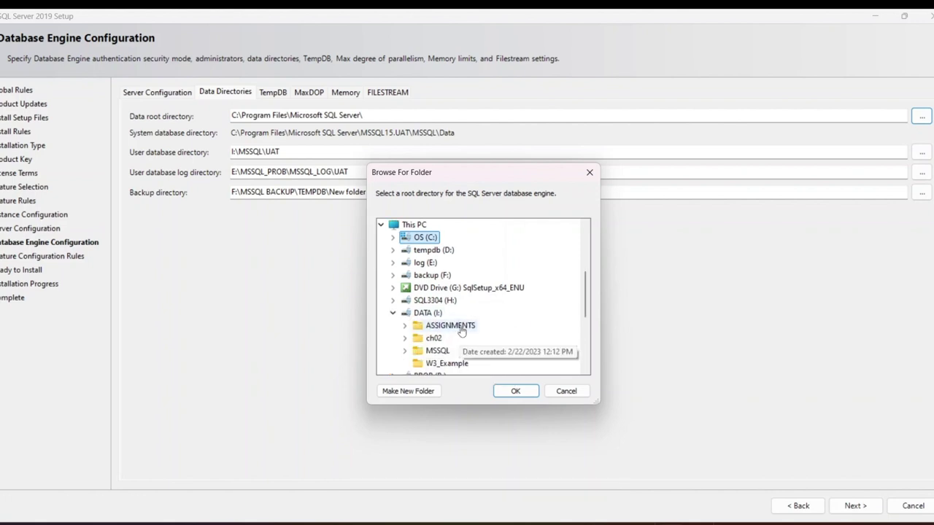
scroll(456, 332, "down", 1)
scroll(456, 332, "up", 1)
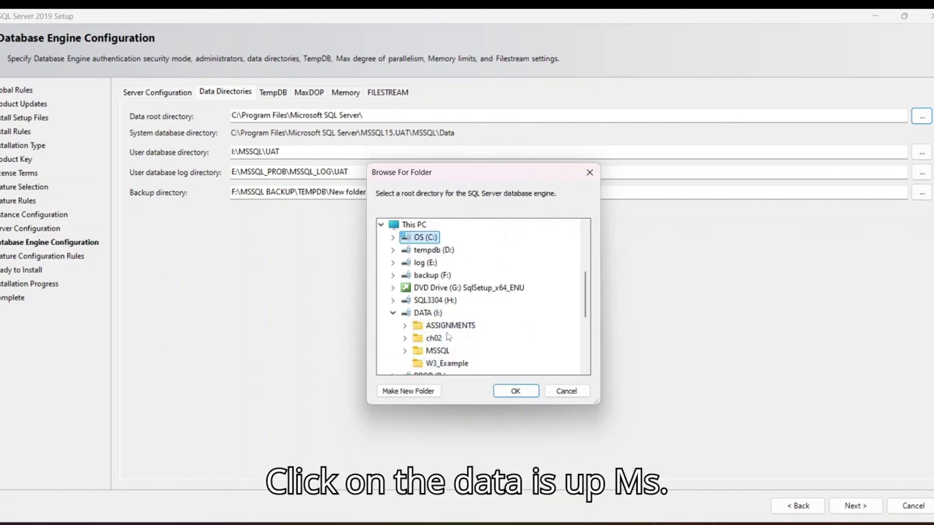
left_click(406, 351)
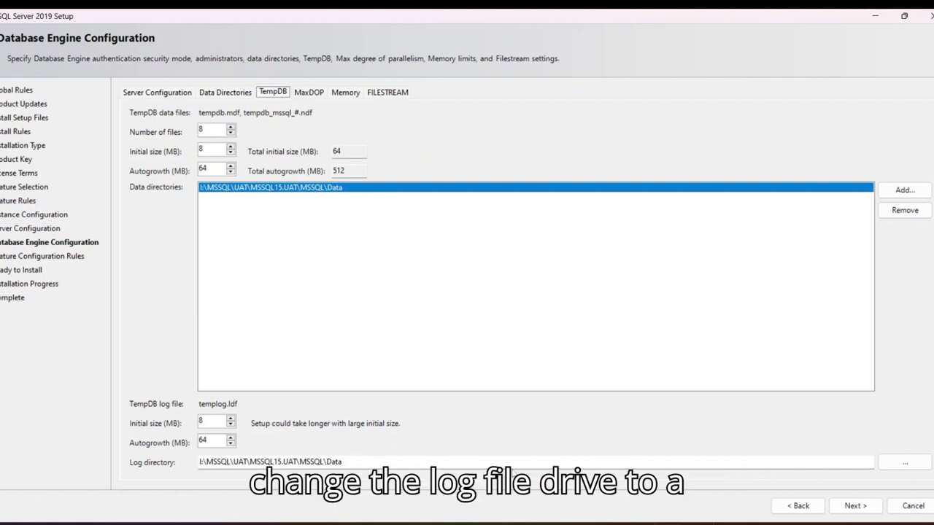
Set the TempDB log directory to the existing folder E:\MSSQL_DEV\MSSQL_LOG.
left_click(904, 467)
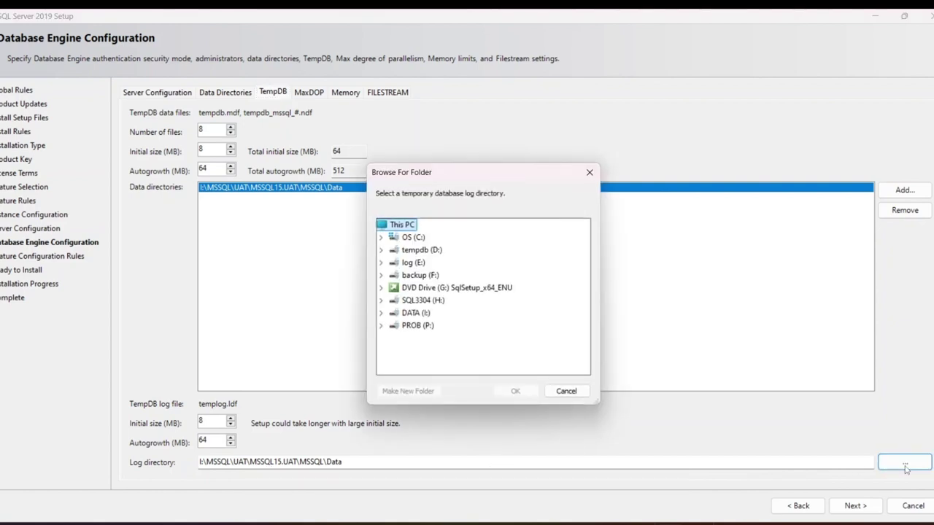
left_click(381, 264)
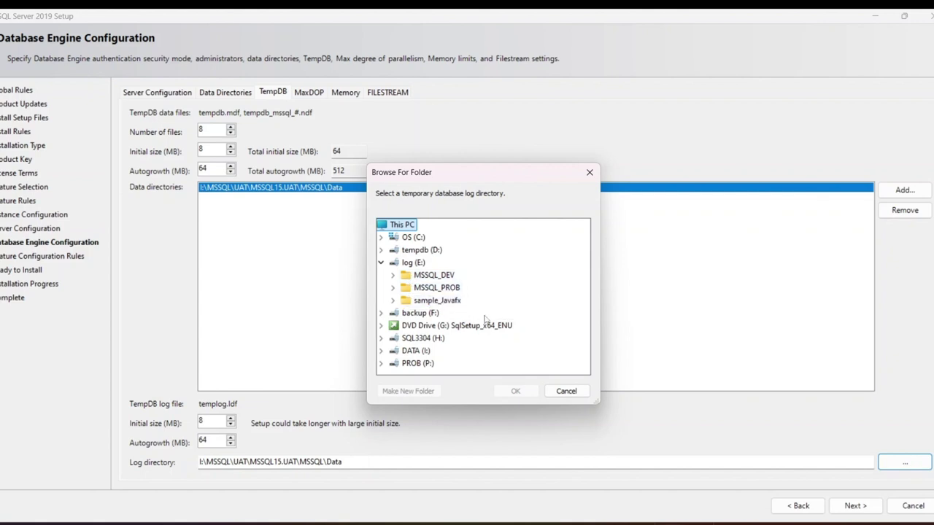
left_click(393, 275)
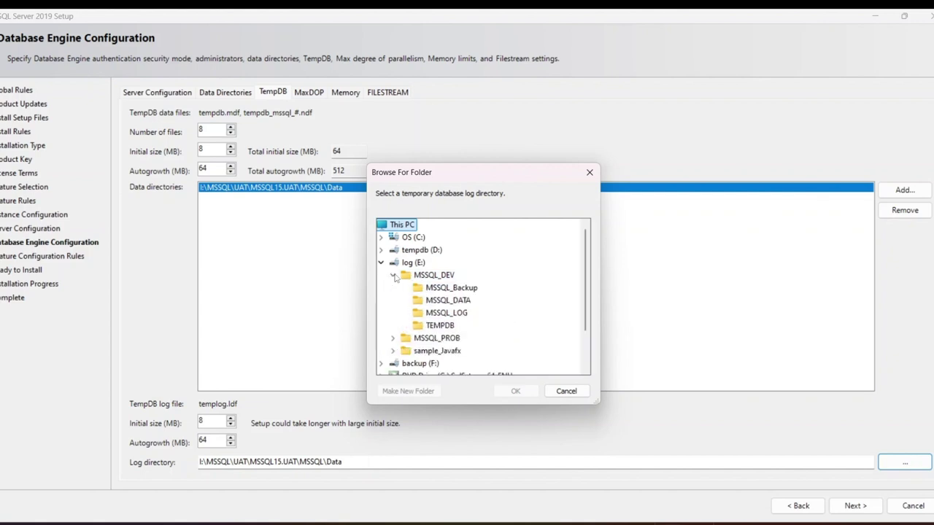
left_click(445, 313)
left_click(516, 391)
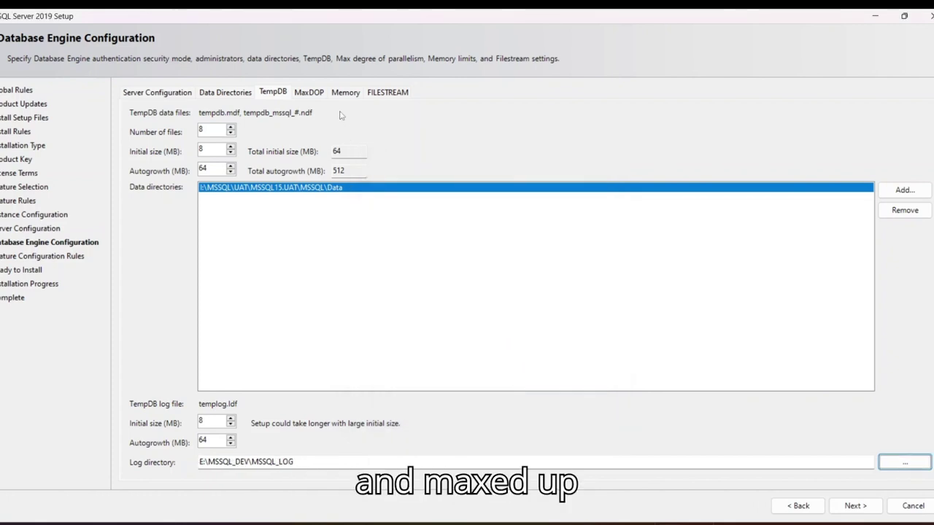
Keep the default MaxDOP and memory settings, and enable FILESTREAM for Transact-SQL access and file I/O access.
left_click(310, 94)
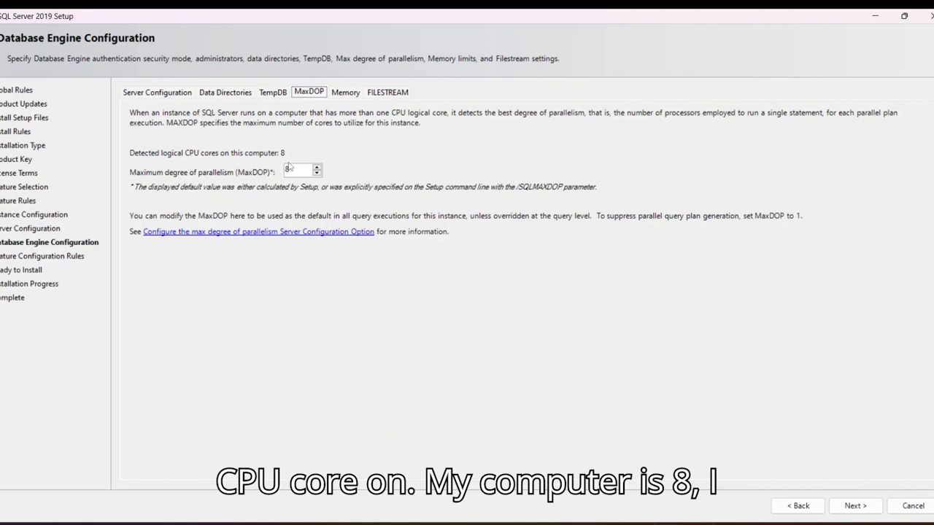
left_click(346, 92)
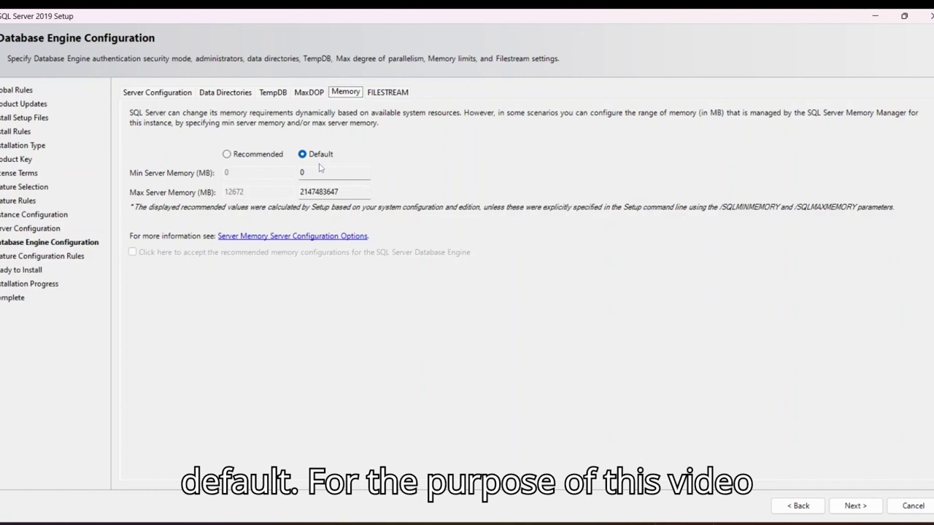
left_click(394, 93)
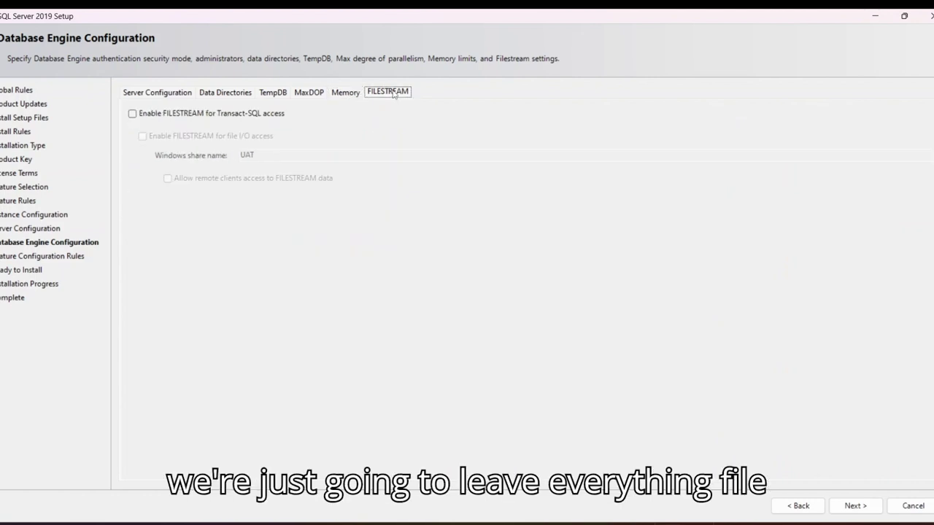
left_click(132, 114)
left_click(134, 115)
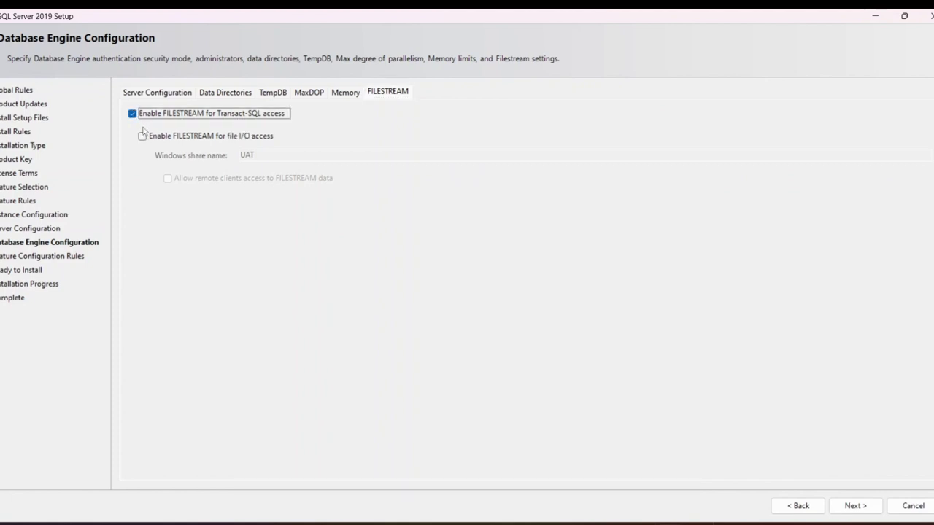
left_click(143, 138)
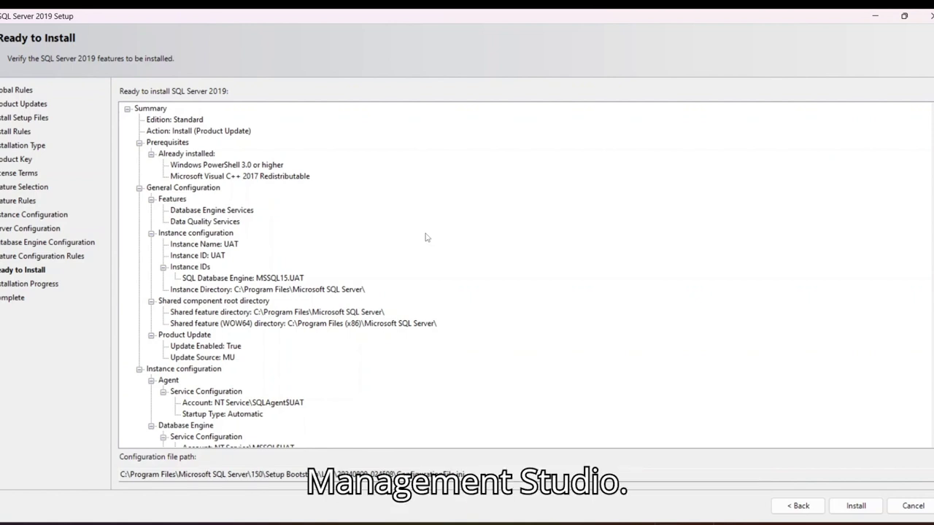
Review the Ready to Install summary for the UAT instance and start the installation.
scroll(427, 237, "down", 8)
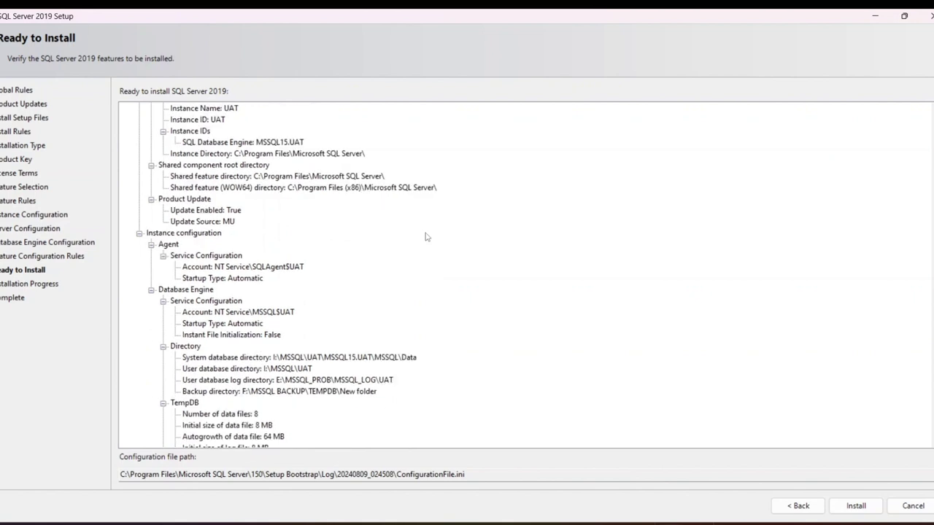
scroll(427, 237, "down", 1)
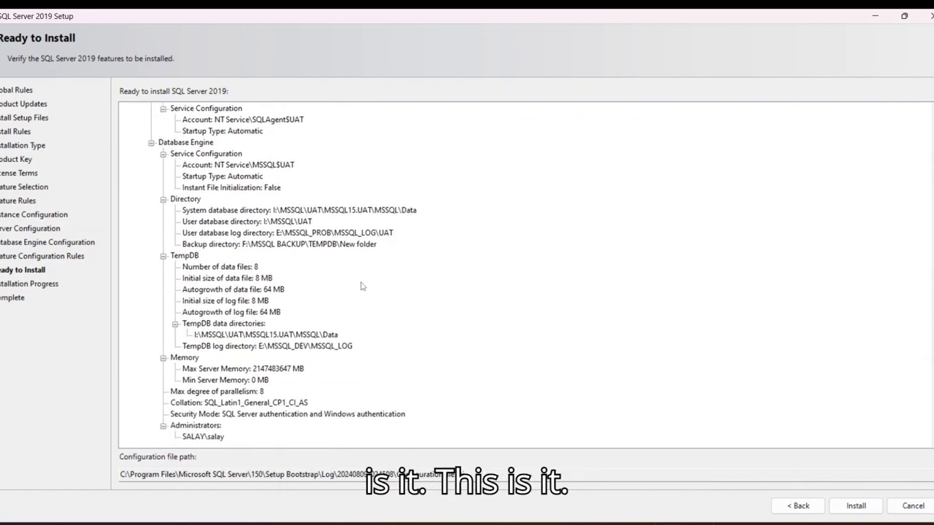
scroll(281, 314, "up", 3)
scroll(281, 307, "up", 5)
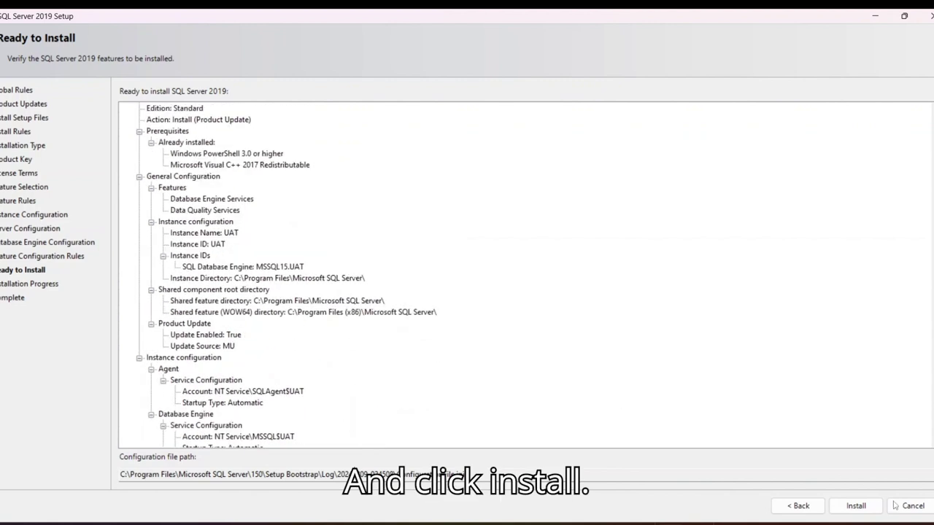
left_click(858, 511)
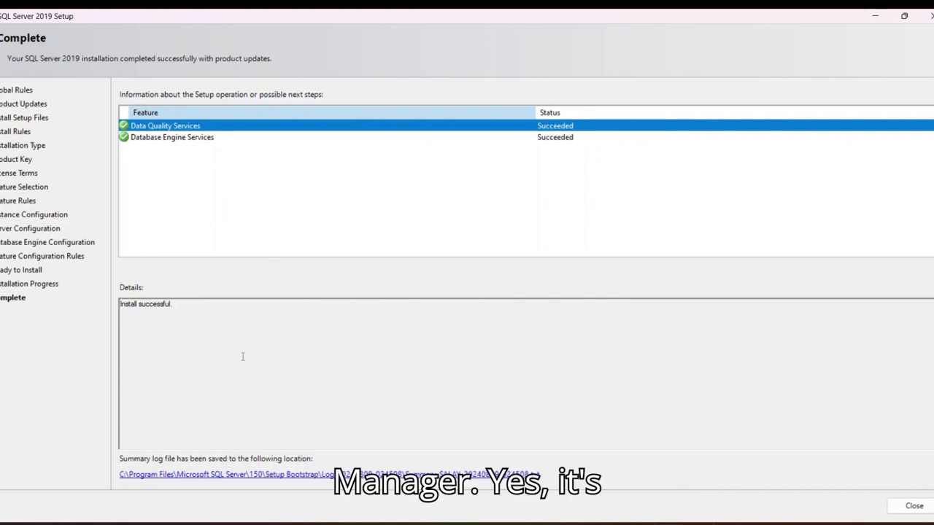
Switch to SQL Server Configuration Manager and start the SQL Server Agent (UAT) service.
mouse_move(195, 523)
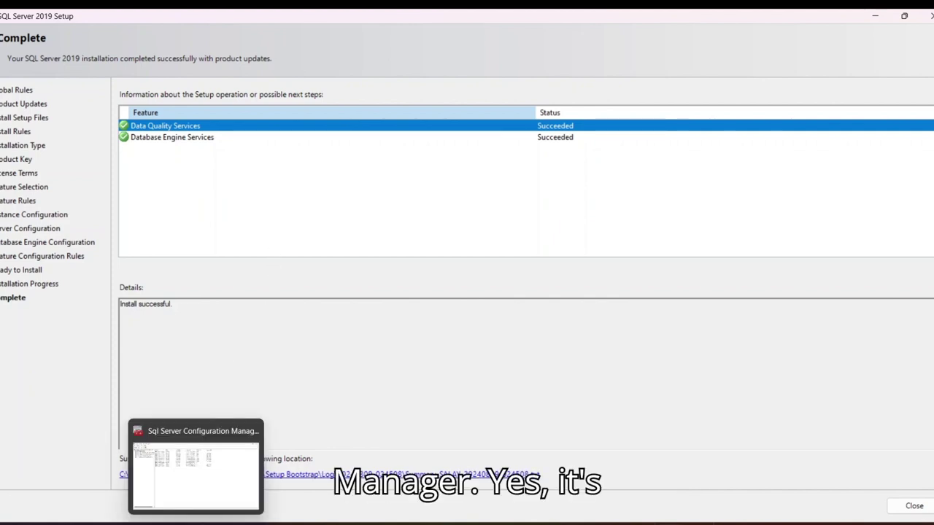
left_click(195, 522)
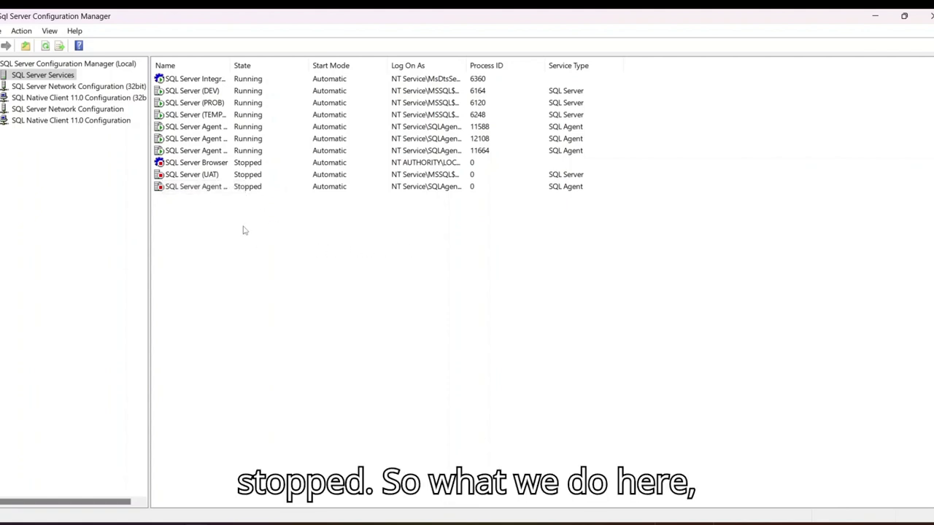
right_click(241, 188)
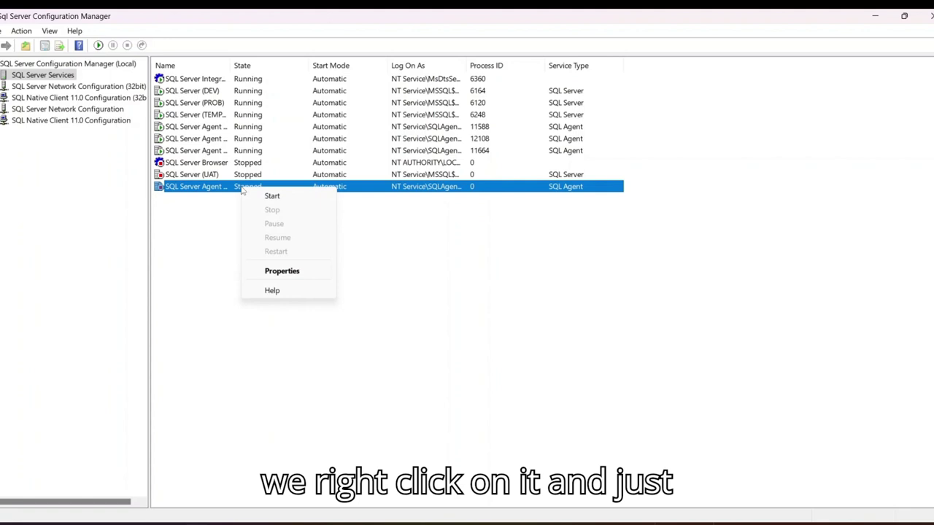
left_click(272, 197)
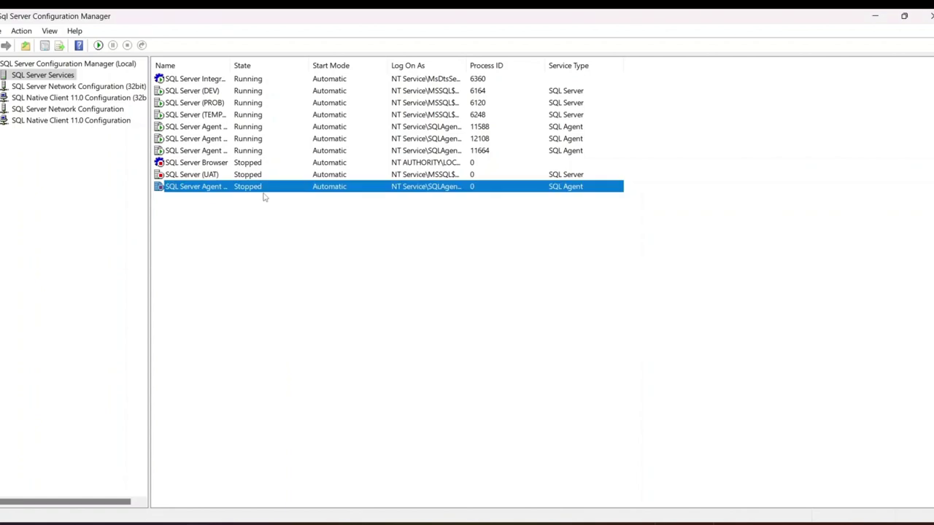
Start the SQL Server (UAT) service and the SQL Server Browser service.
left_click(251, 176)
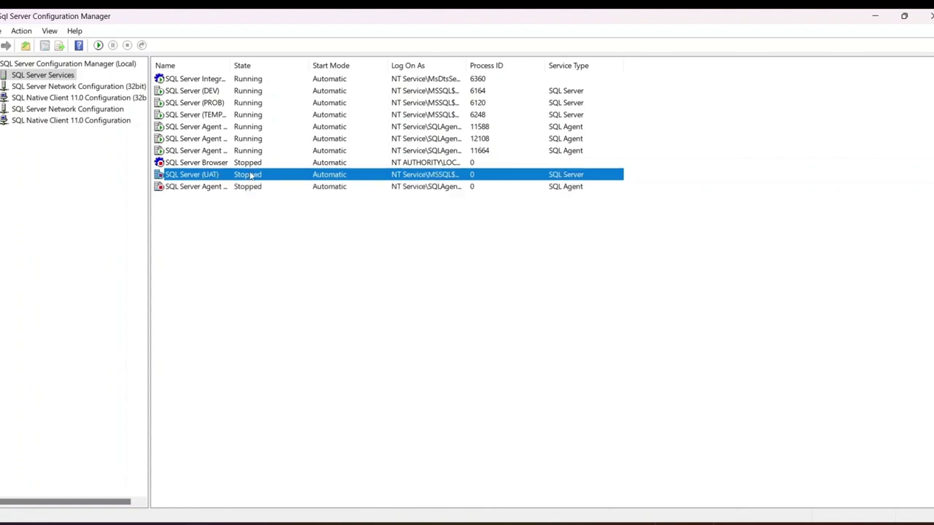
right_click(251, 176)
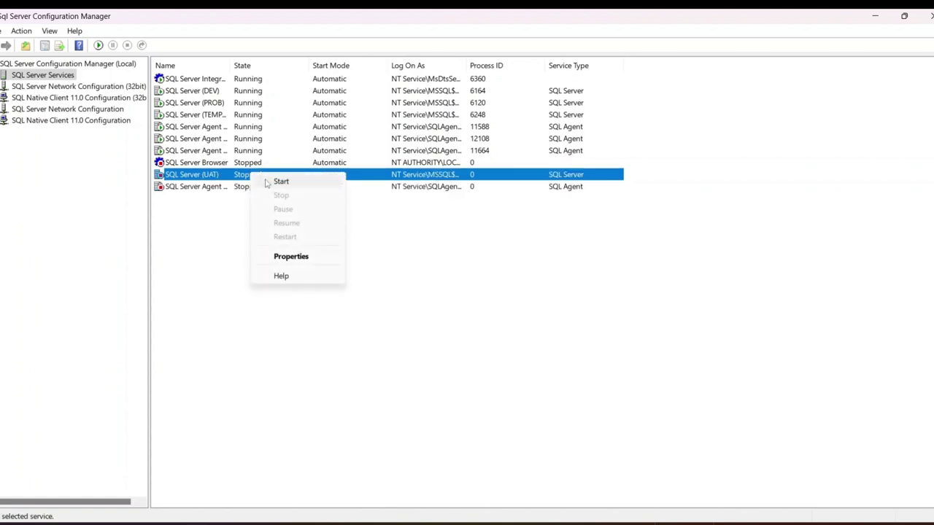
left_click(277, 182)
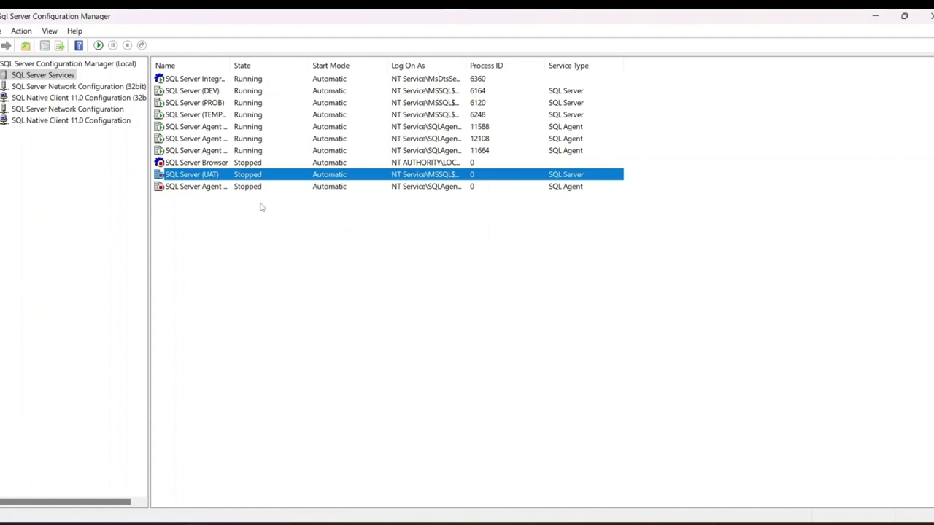
left_click(248, 163)
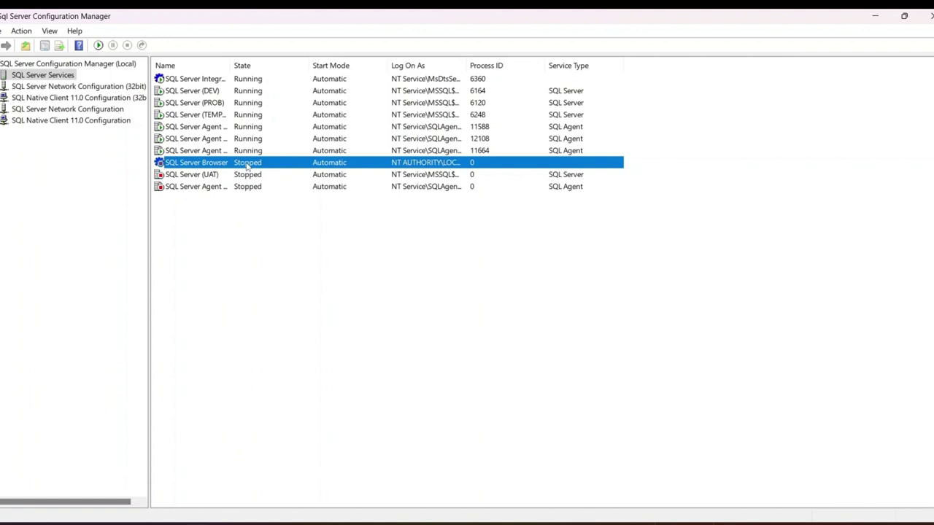
right_click(249, 166)
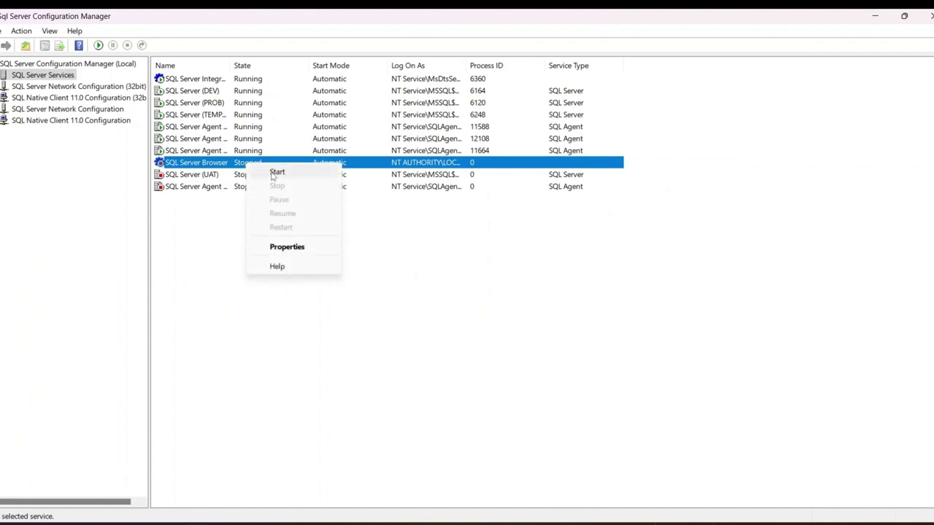
left_click(277, 173)
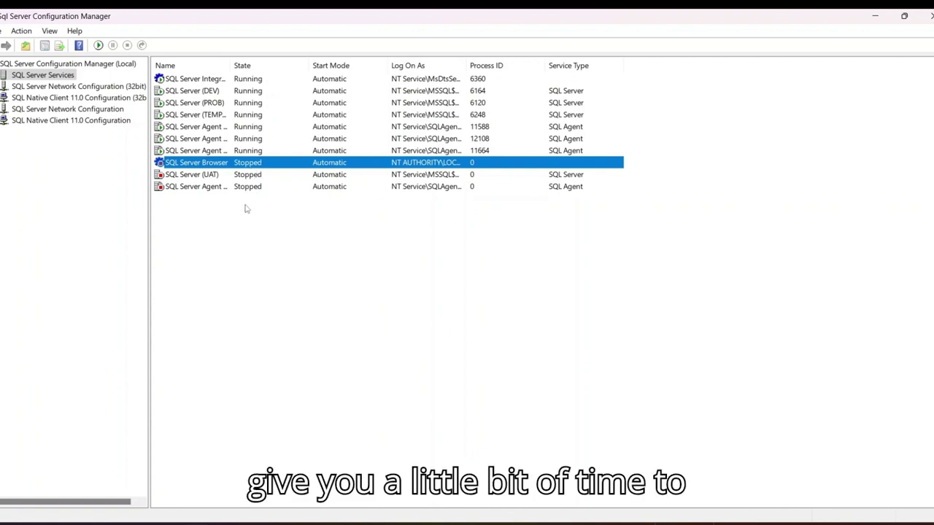
In the SQL Server Agent (UAT) properties, set the start mode to Automatic, review the advanced and log-on settings, and apply.
right_click(251, 187)
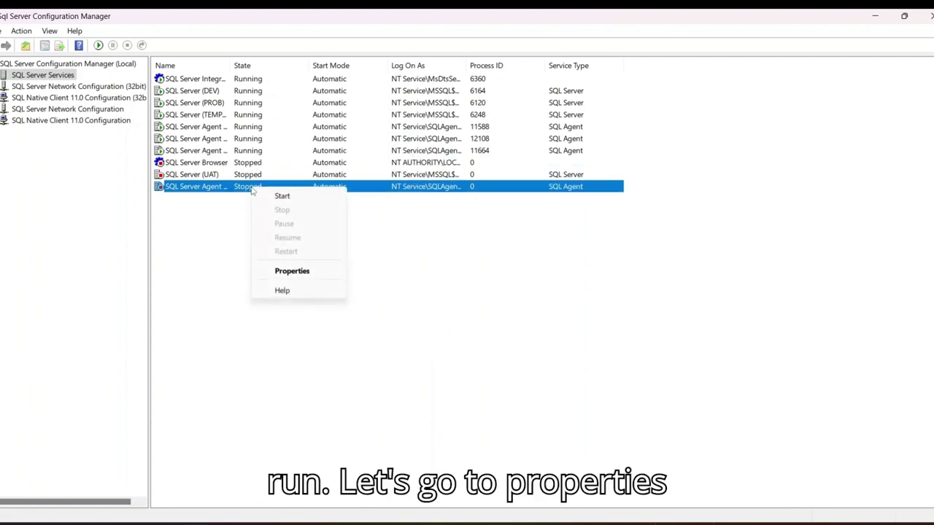
left_click(298, 270)
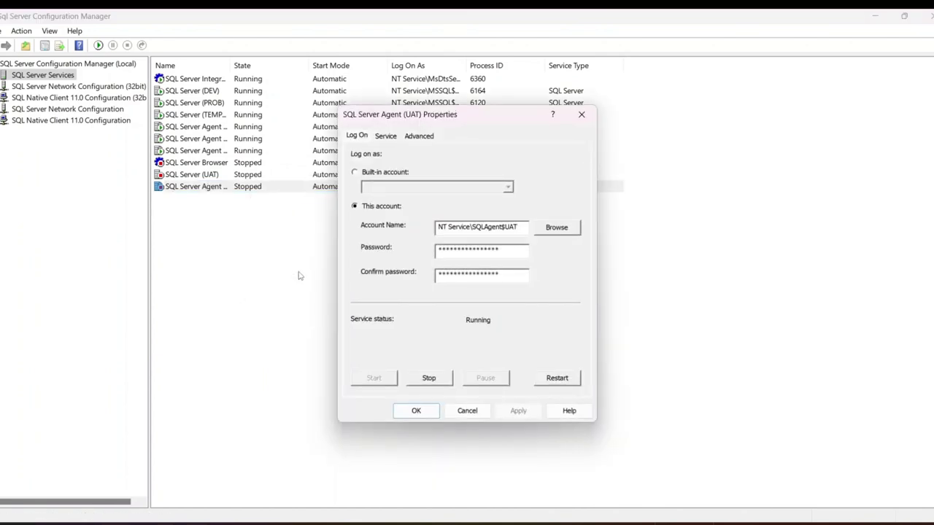
left_click(386, 137)
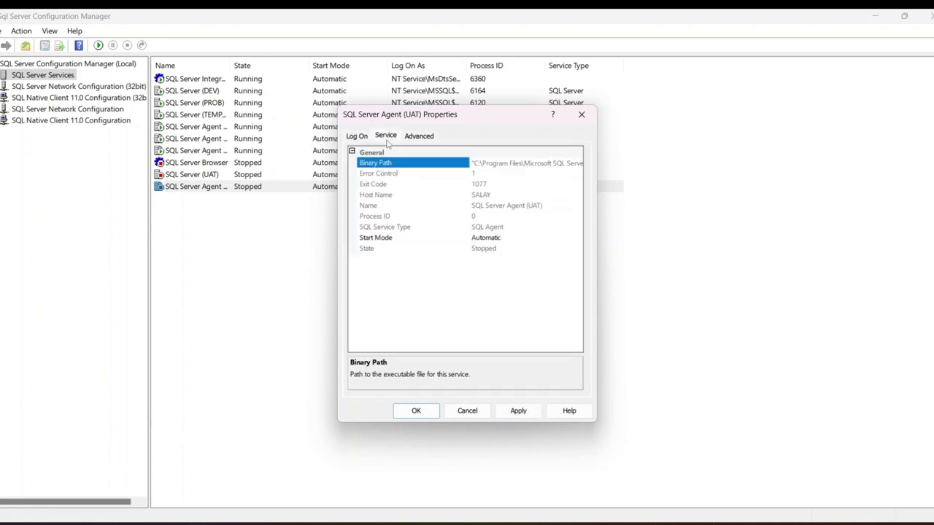
left_click(378, 238)
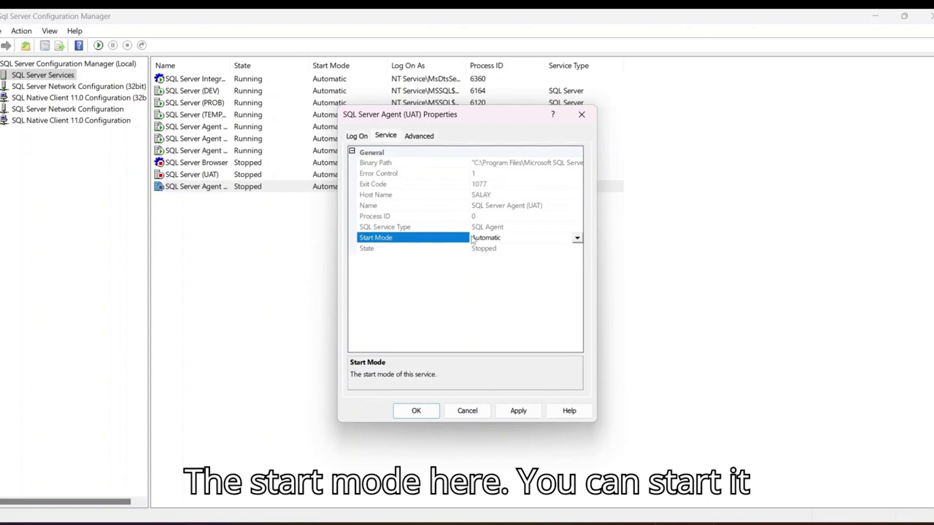
left_click(504, 240)
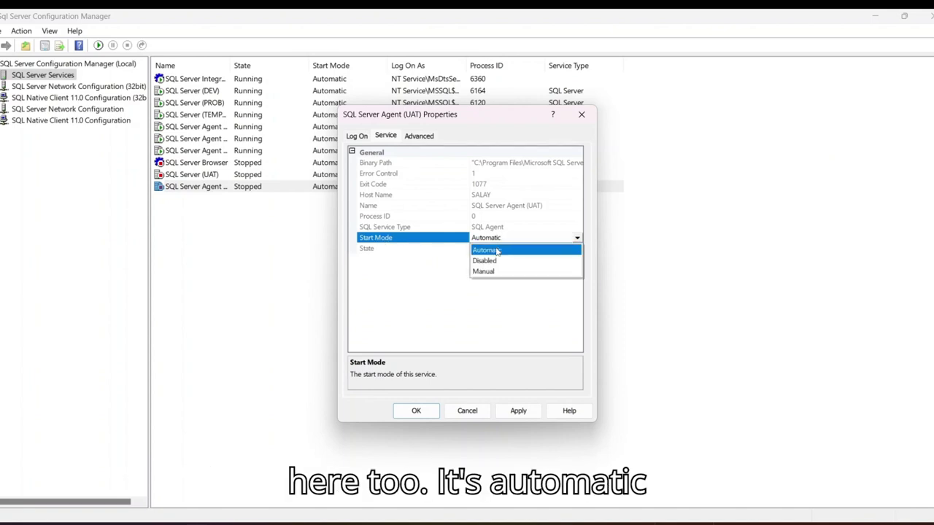
left_click(493, 250)
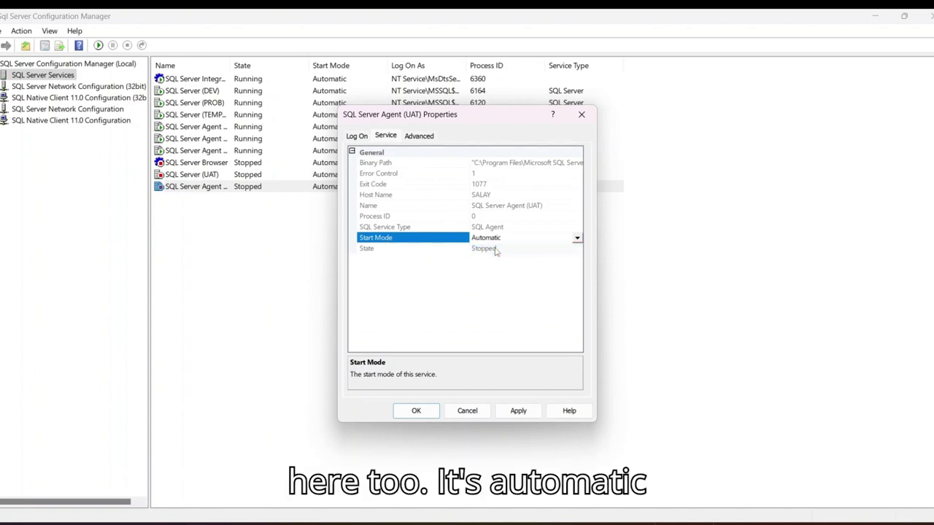
left_click(421, 136)
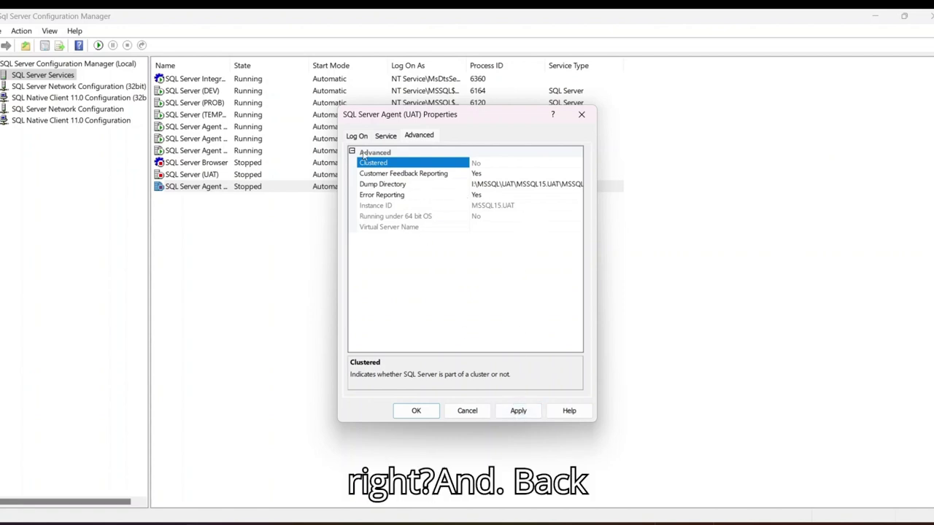
left_click(356, 136)
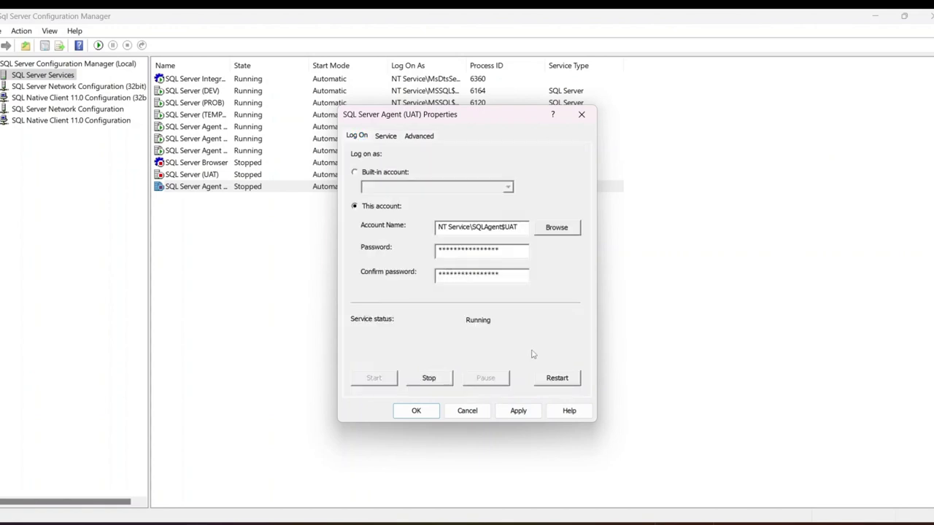
left_click(517, 410)
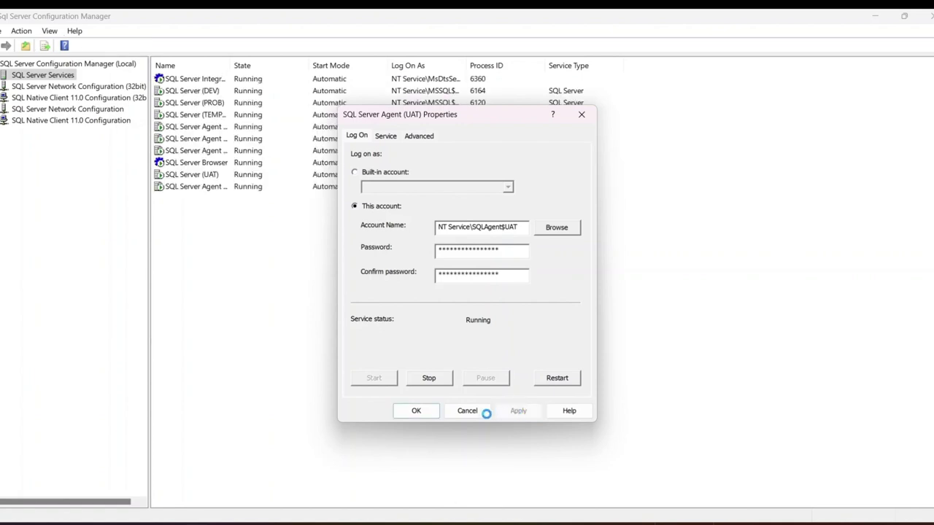
left_click(416, 411)
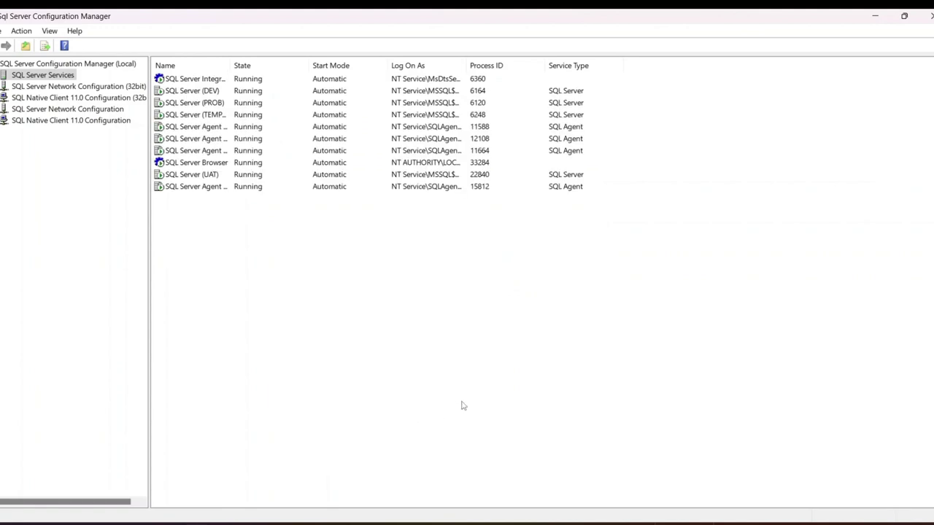
Check the state of the SQL Server (UAT) service and return to the root SQL Server Configuration Manager (Local) node.
left_click(224, 175)
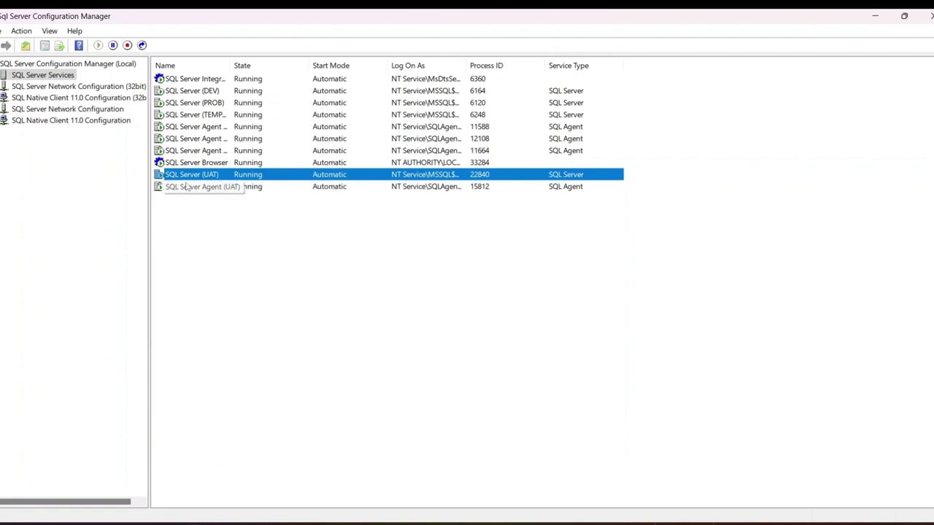
left_click(44, 86)
left_click(44, 64)
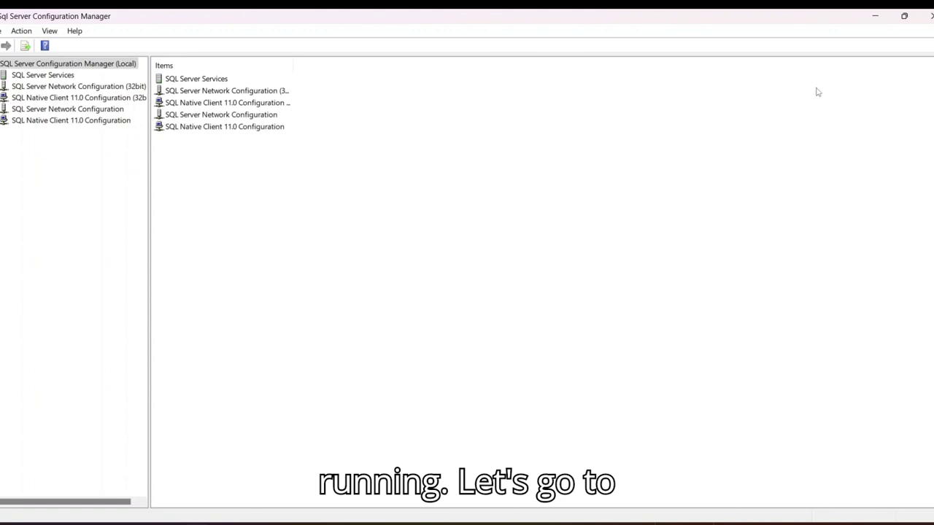
Switch to SQL Server Management Studio and collapse the QuickCode database and its Tables folder in Object Explorer.
left_click(877, 17)
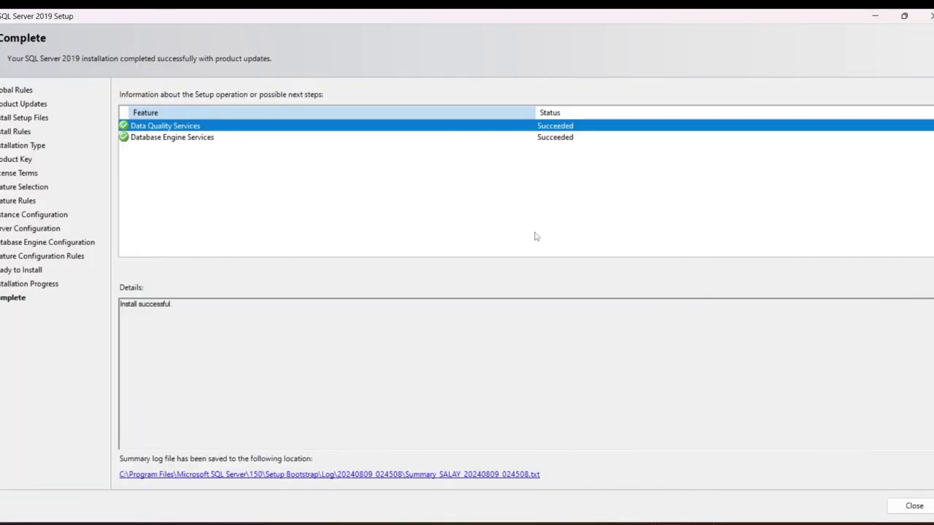
mouse_move(168, 522)
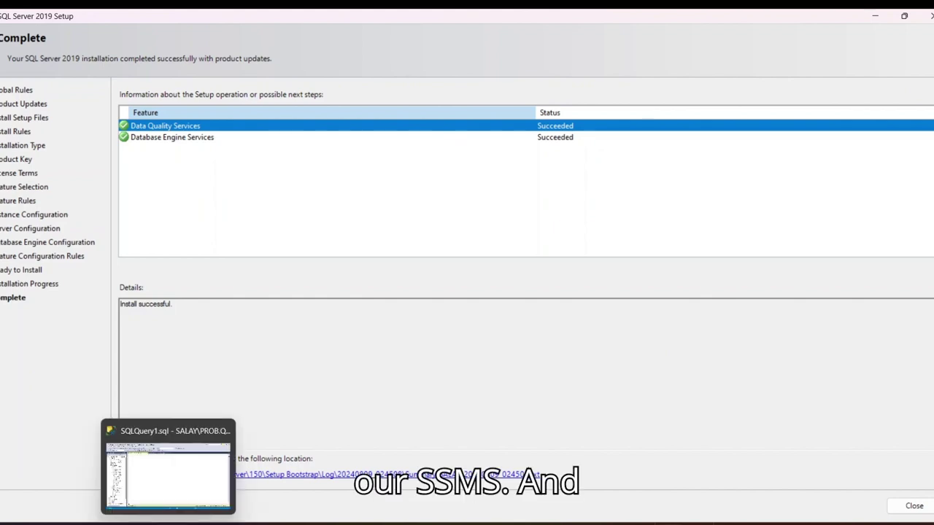
left_click(180, 468)
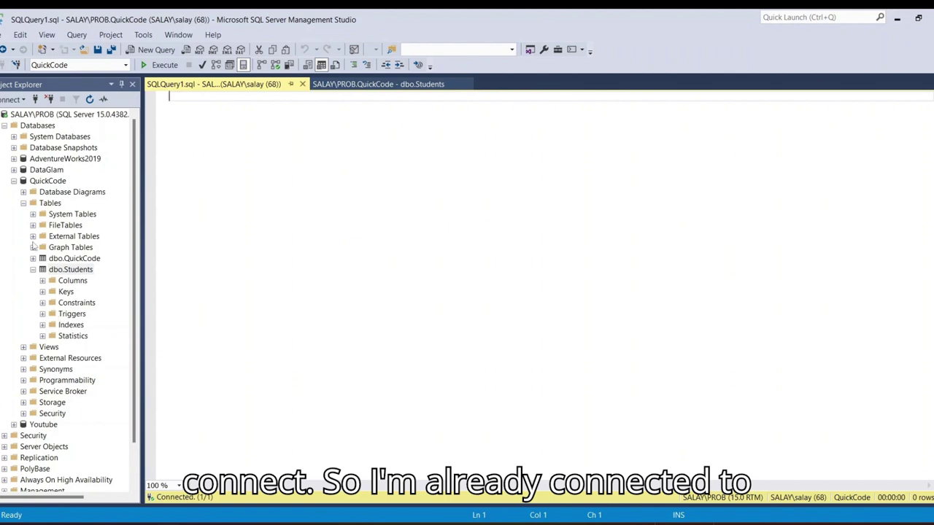
left_click(23, 204)
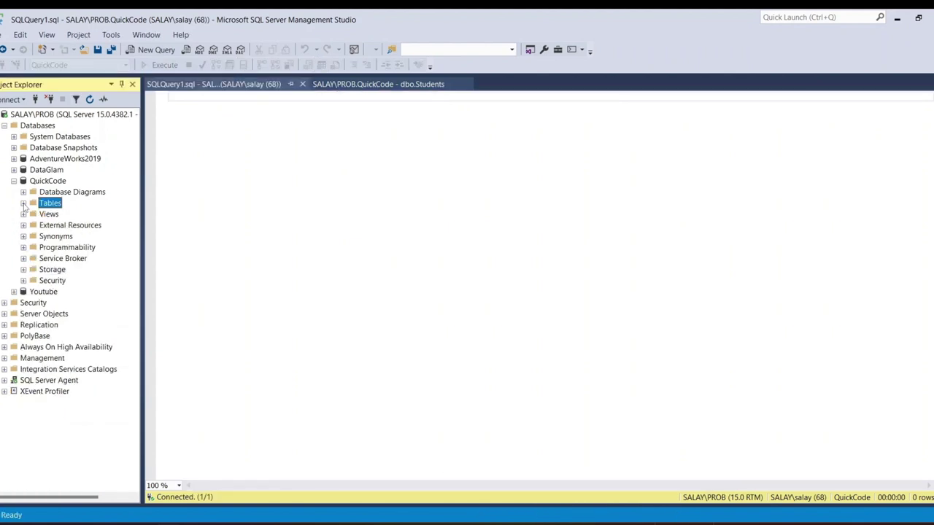
left_click(14, 181)
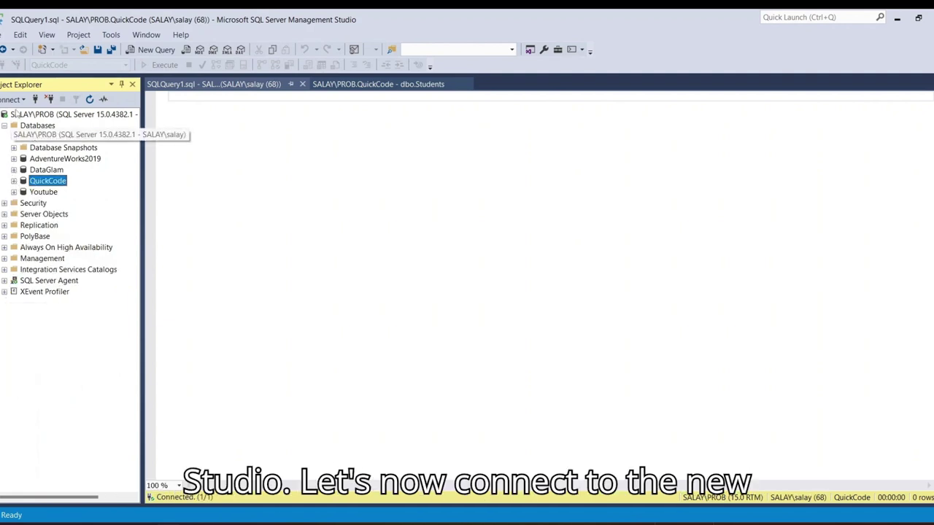
Connect Object Explorer to the UAT Database Engine instance, browsing the local servers for it and using Windows Authentication.
left_click(16, 100)
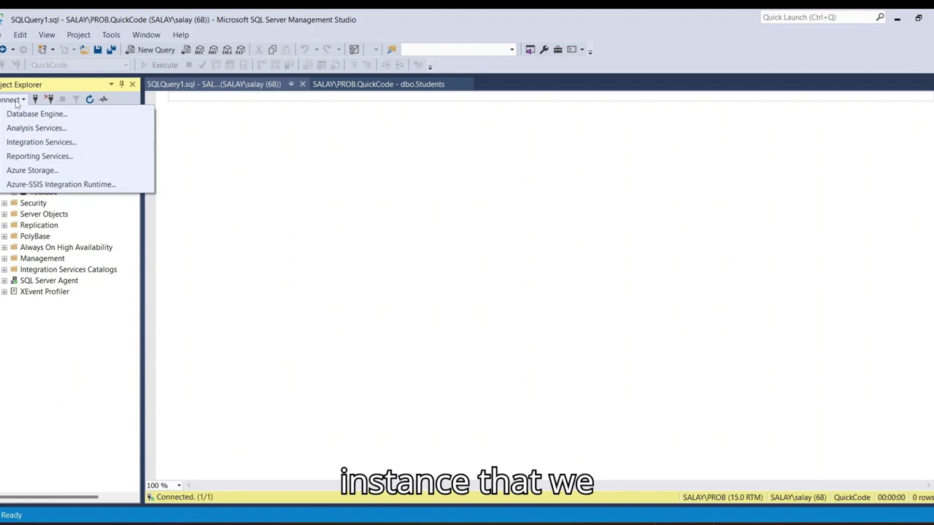
left_click(50, 117)
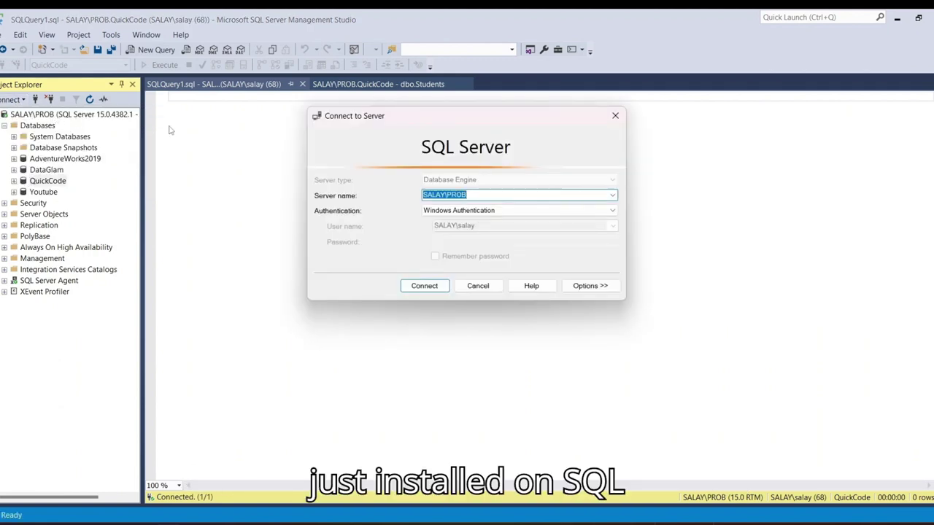
left_click(613, 197)
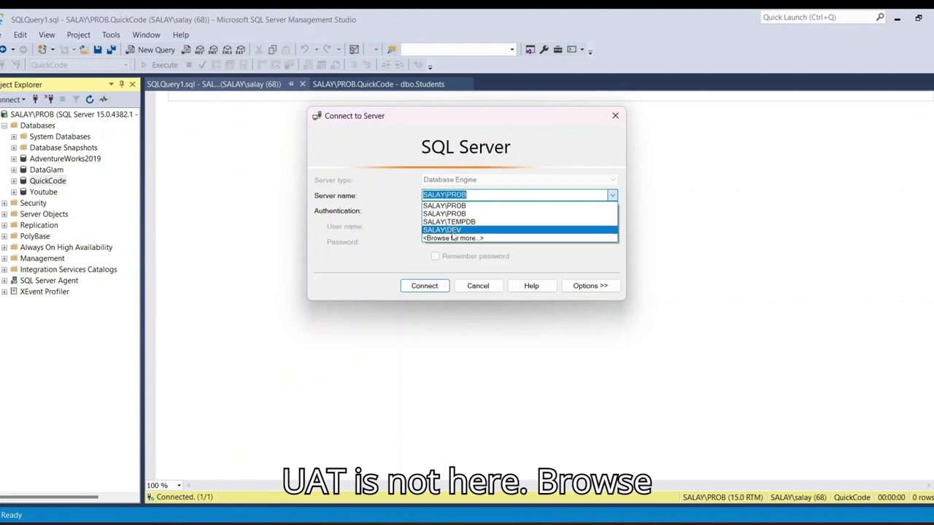
left_click(454, 239)
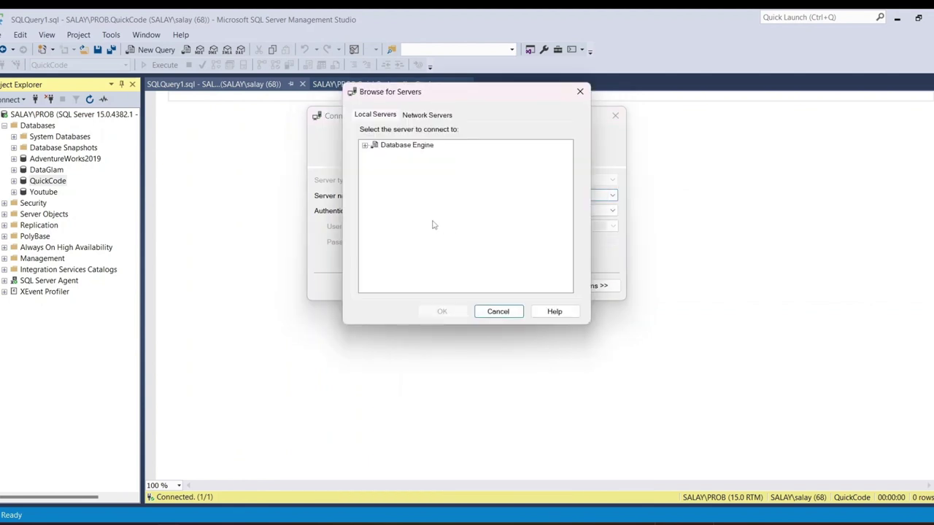
left_click(365, 145)
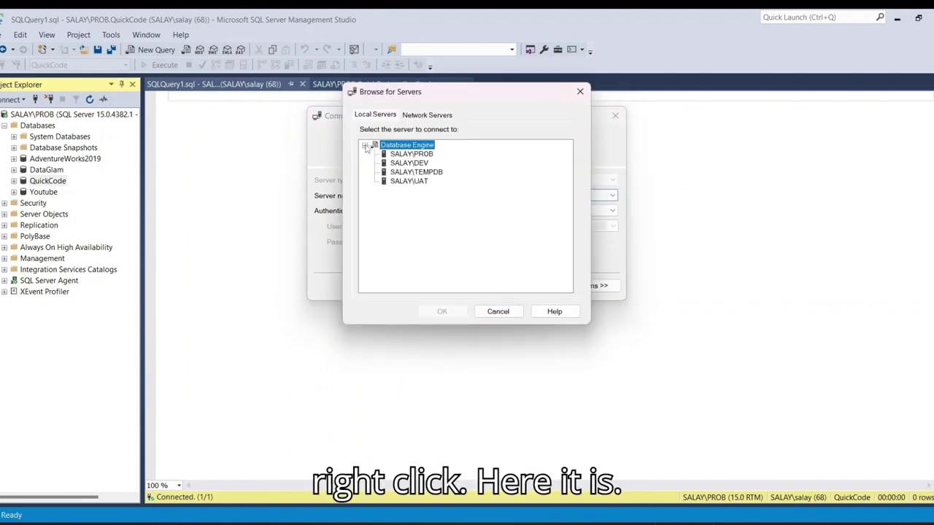
left_click(400, 182)
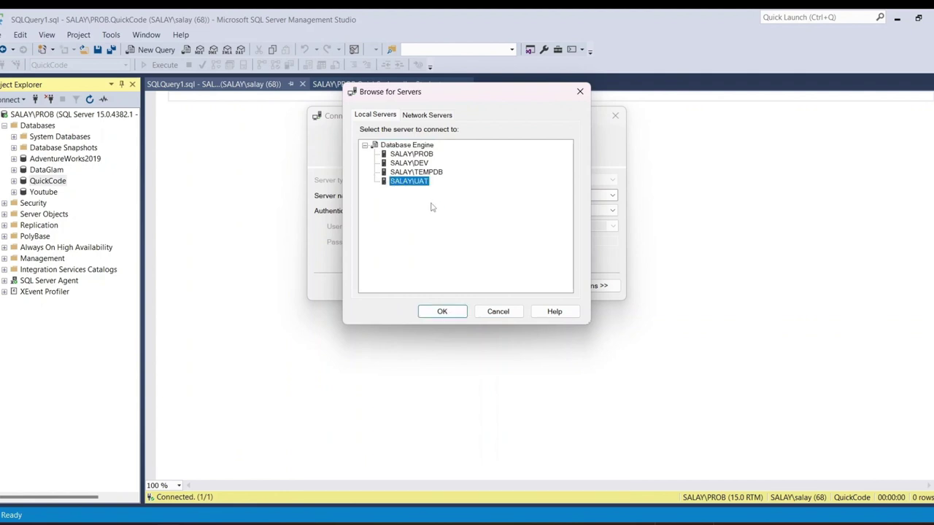
left_click(447, 313)
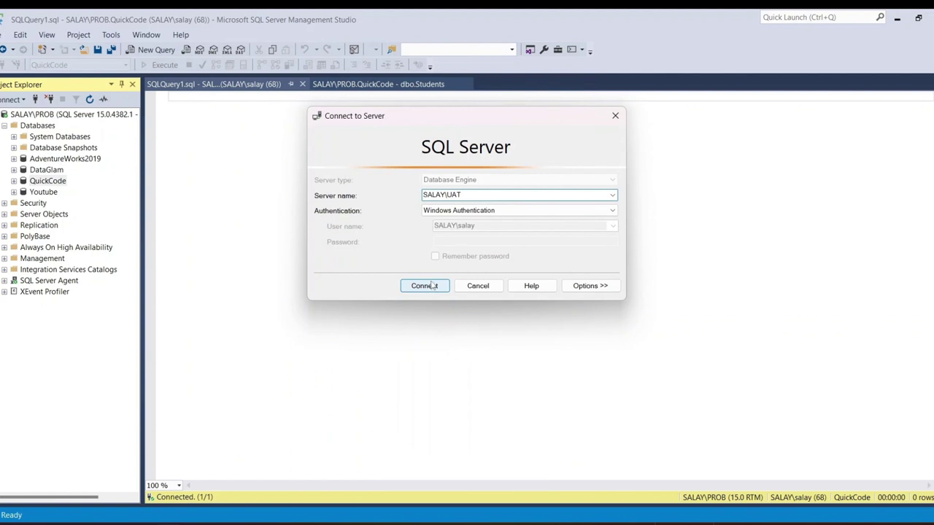
left_click(433, 286)
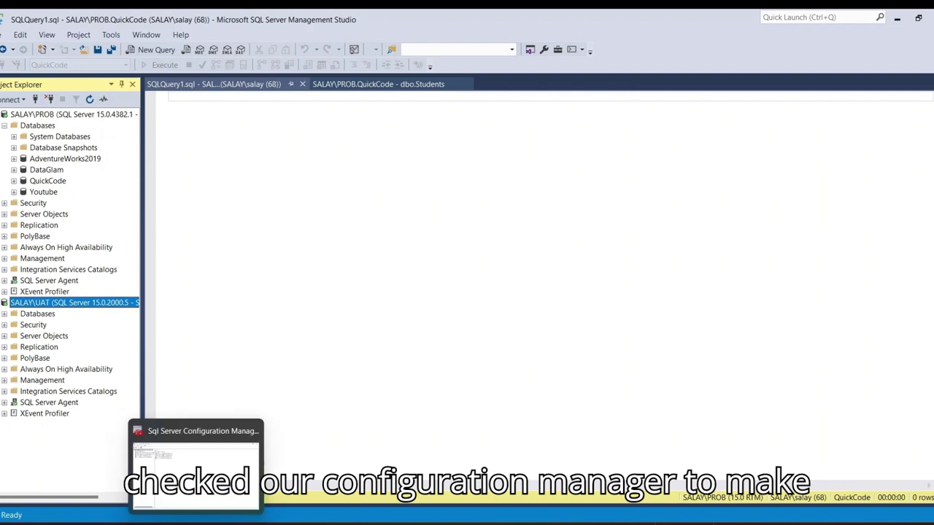
In SQL Server Configuration Manager, check the SQL Server services and view the start mode options in the Integration Services 15.0 properties.
left_click(197, 471)
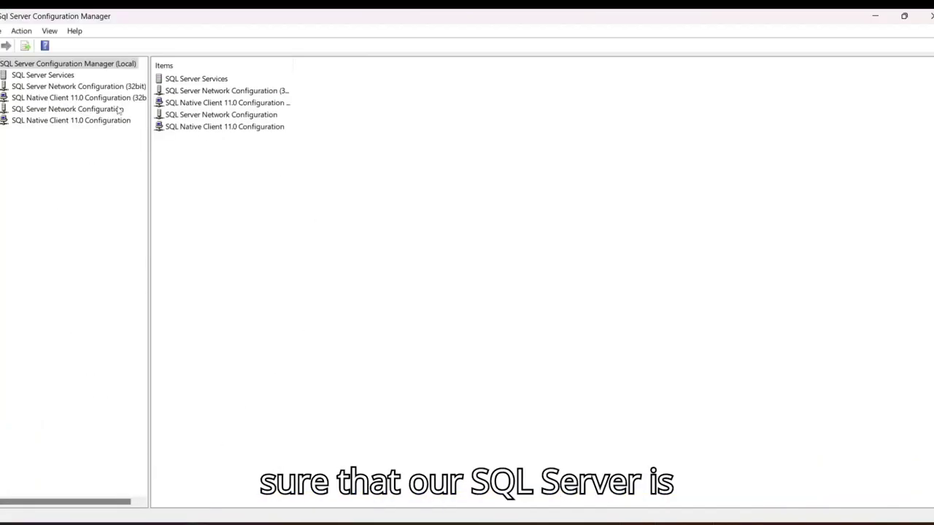
left_click(43, 76)
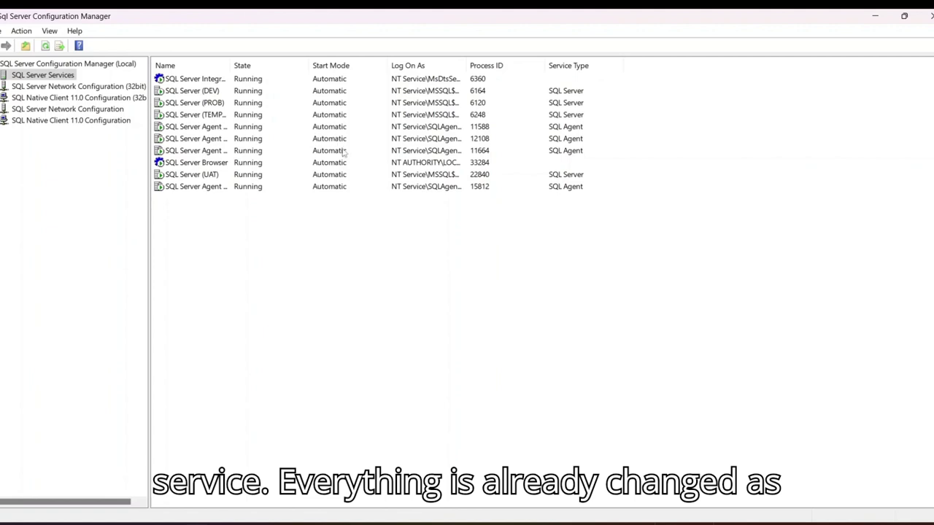
left_click(338, 80)
right_click(337, 85)
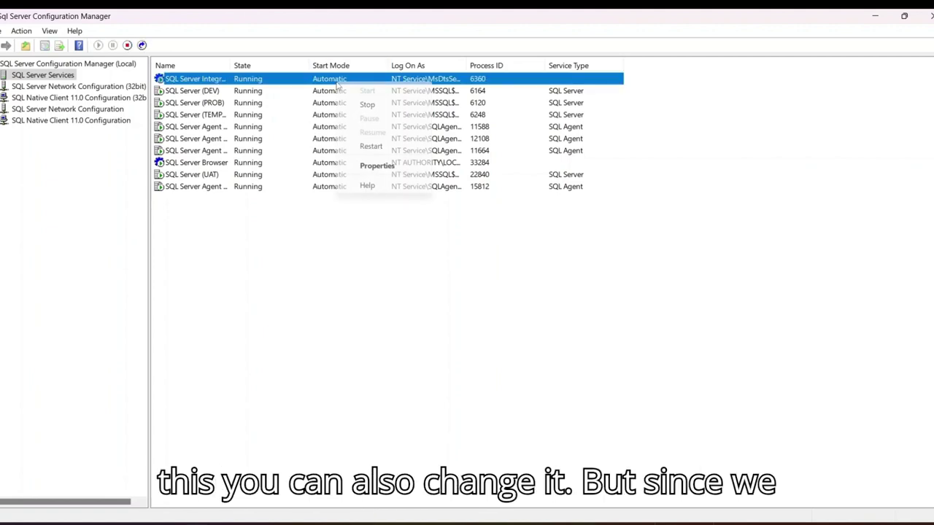
left_click(402, 168)
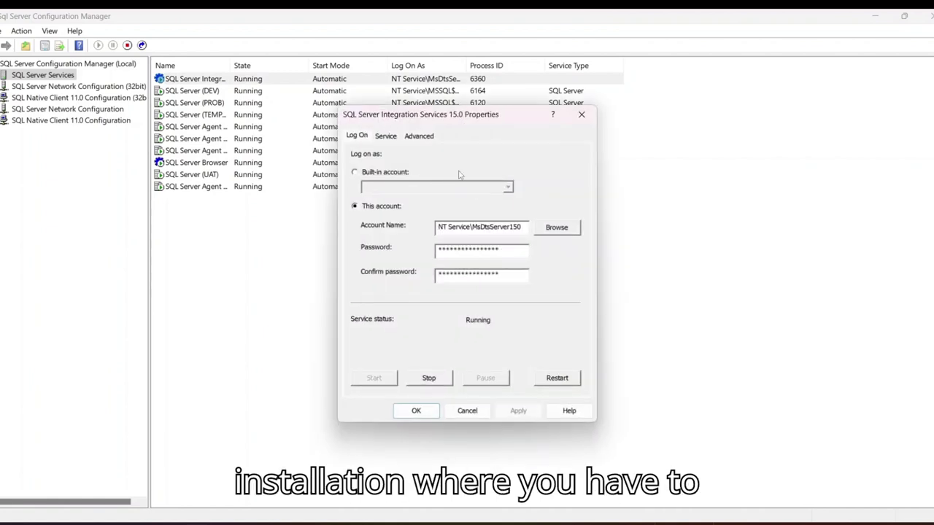
left_click(392, 138)
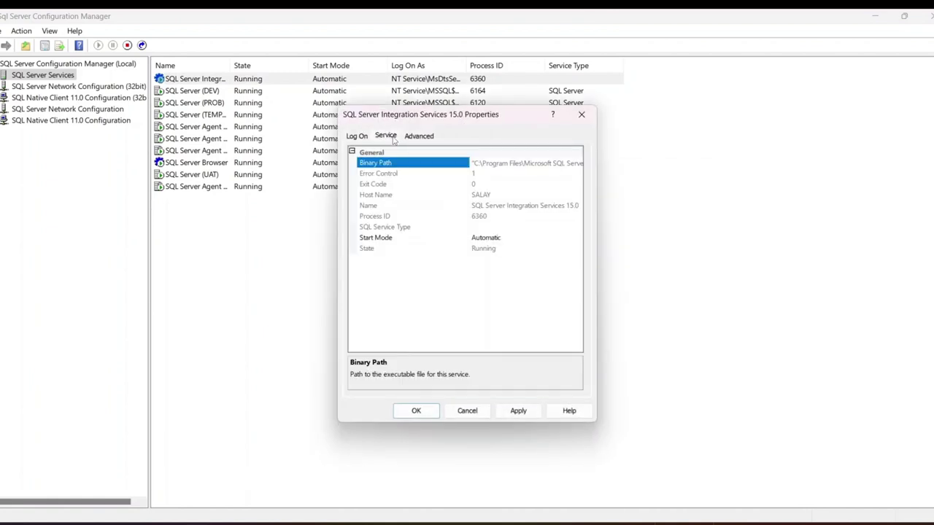
left_click(497, 239)
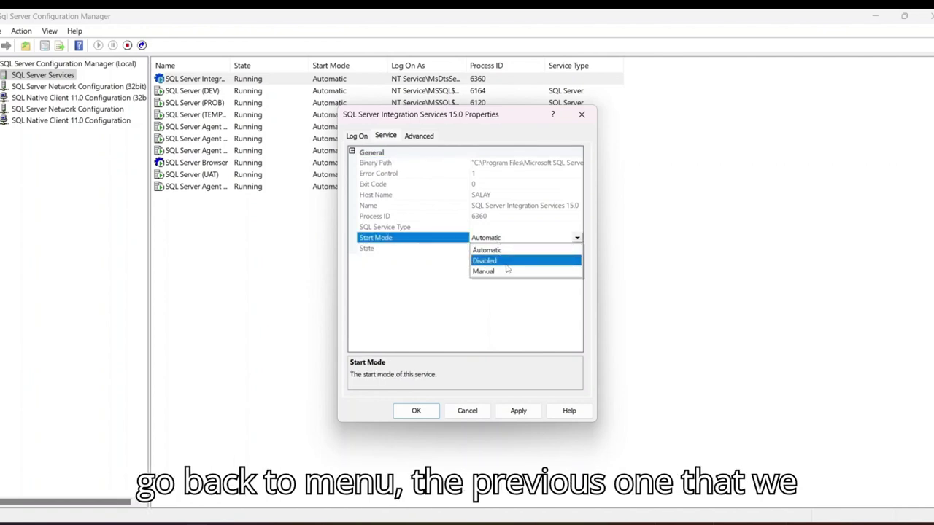
left_click(543, 332)
left_click(582, 115)
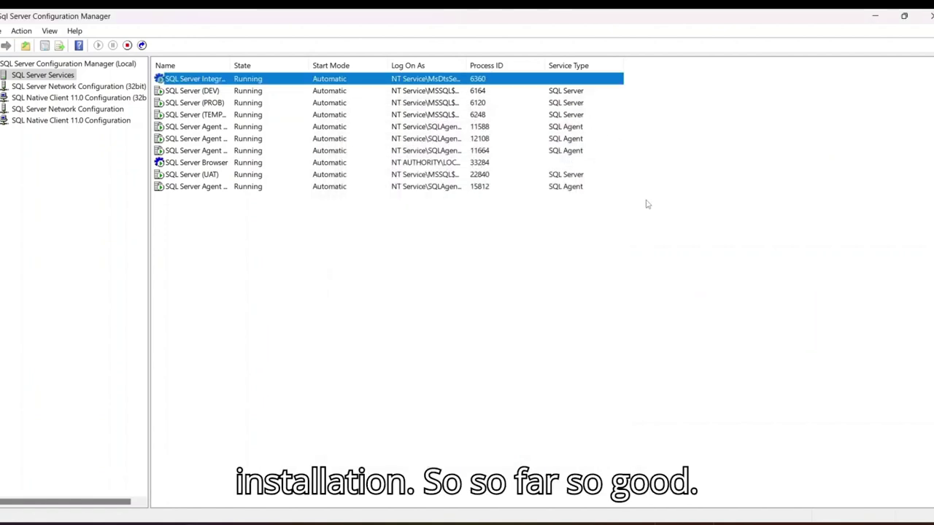
Return to SQL Server Management Studio and disconnect the PROB instance from Object Explorer.
left_click(875, 15)
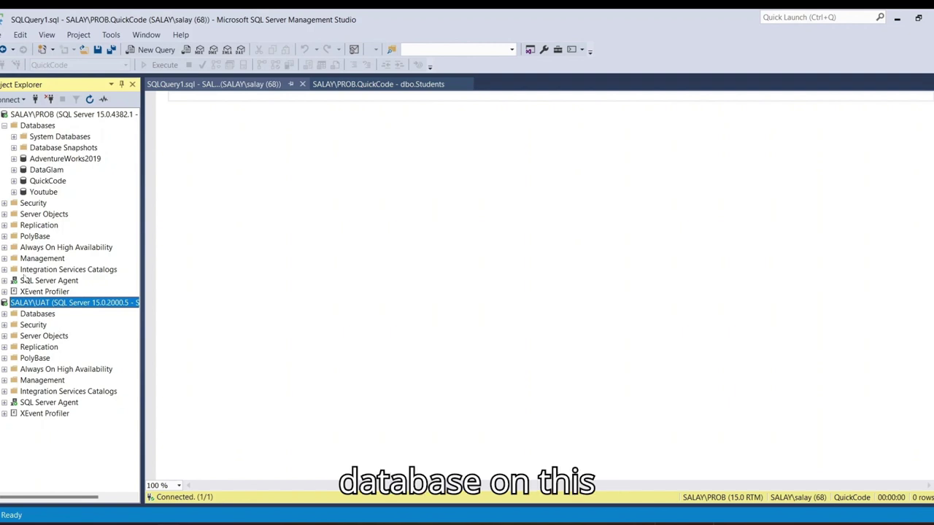
left_click(16, 115)
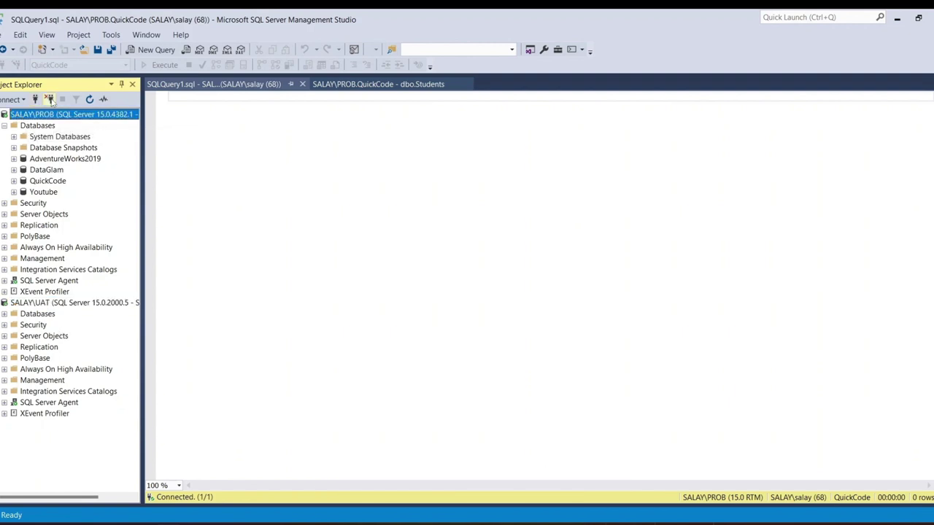
left_click(49, 99)
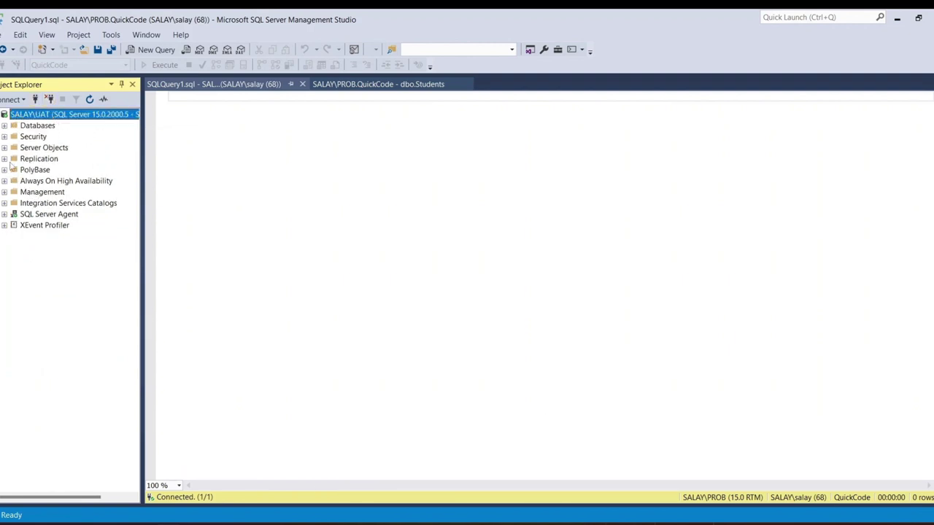
Start a new database on the UAT instance, naming it UAT and setting its owner to sa.
left_click(24, 127)
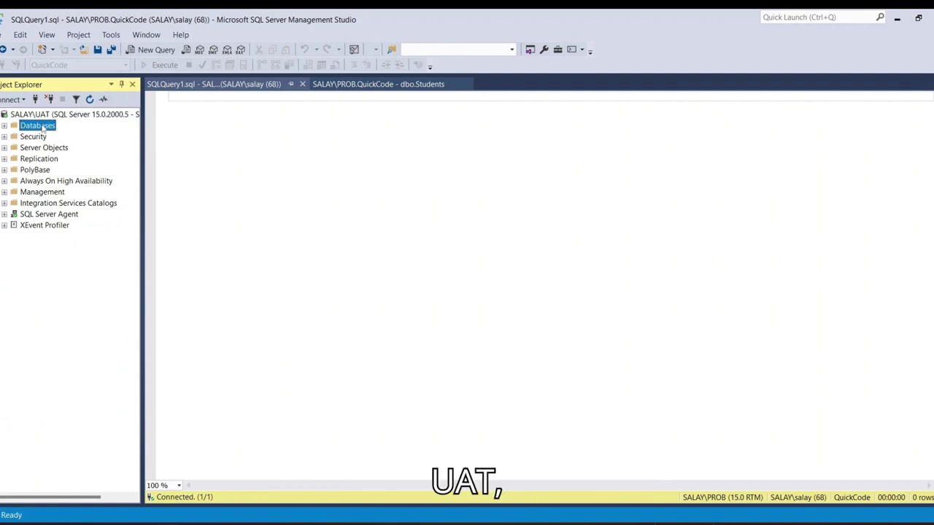
right_click(43, 129)
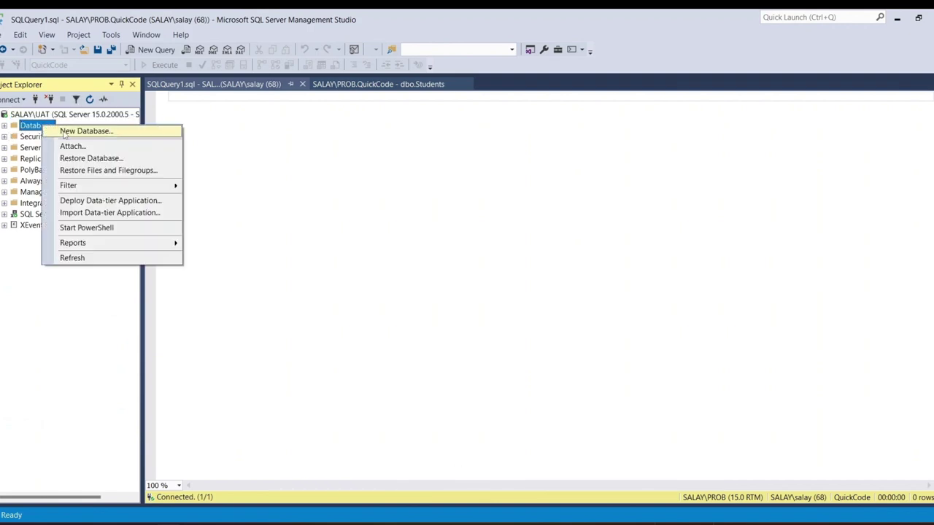
left_click(64, 132)
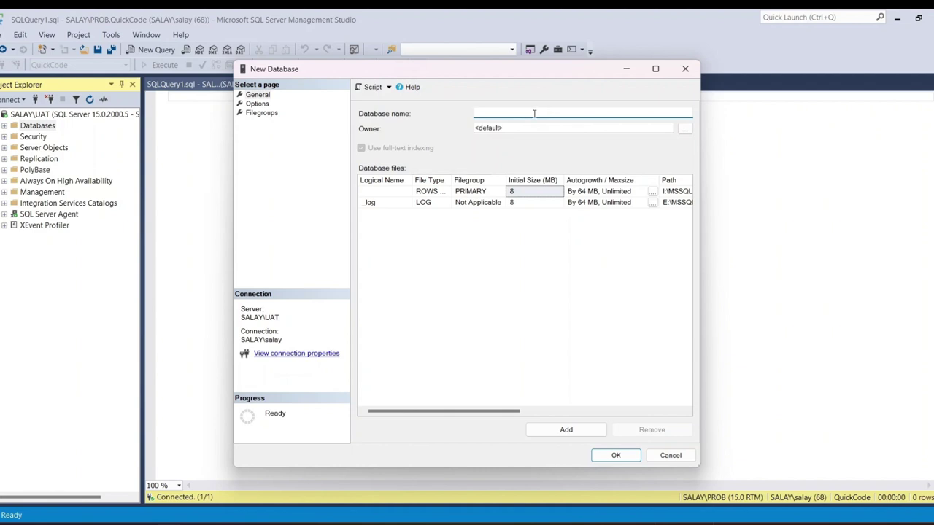
type("UAT")
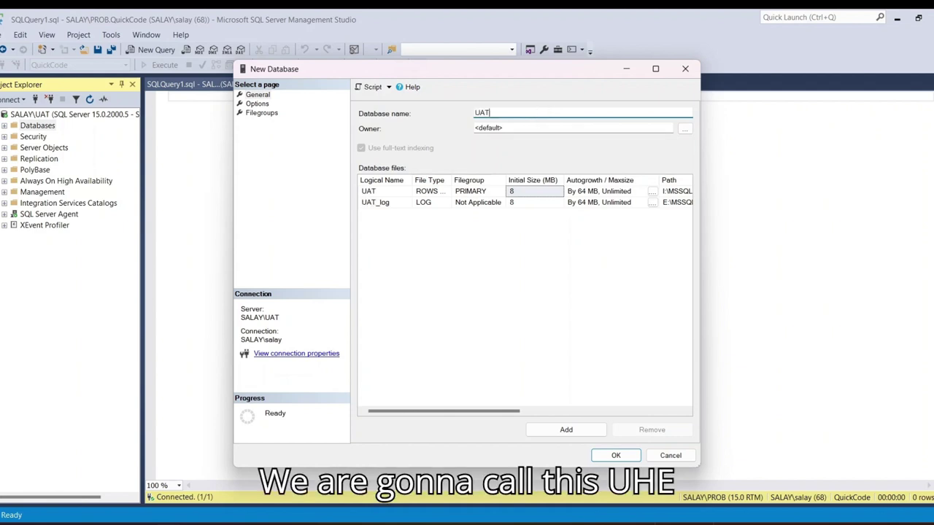
left_click(535, 127)
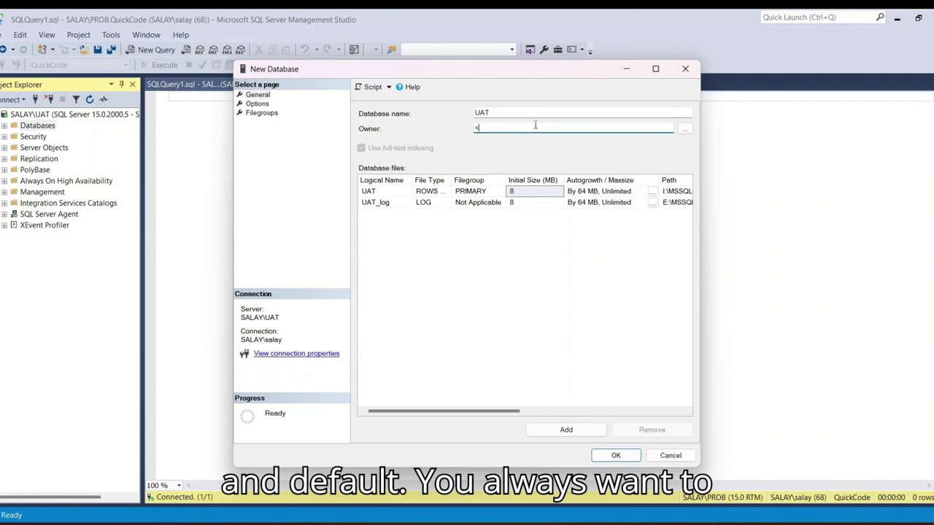
type("sa")
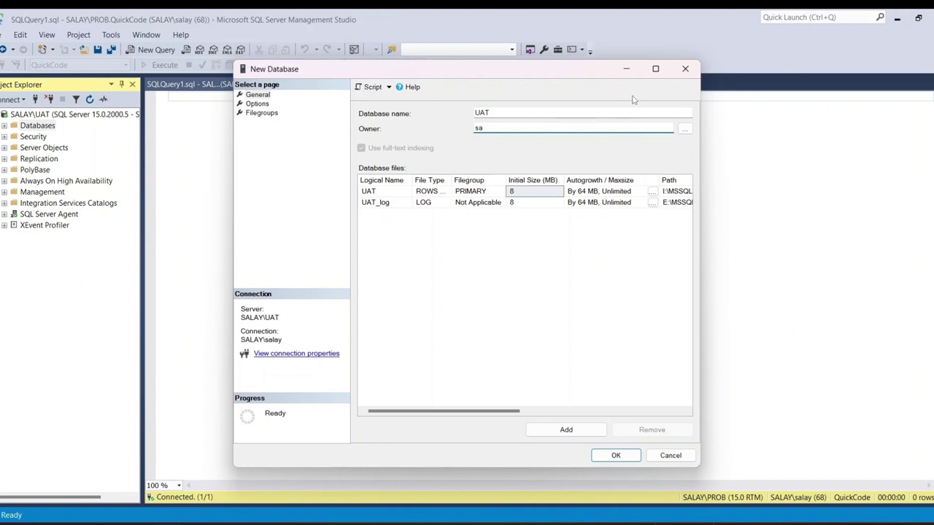
Enlarge the New Database window, add a rows filegroup named education, and add another unnamed rows filegroup.
left_click(656, 69)
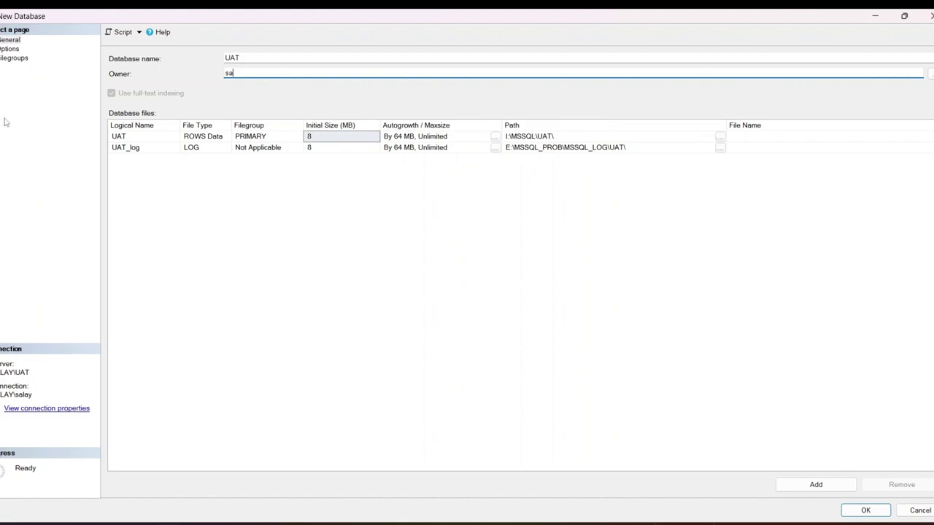
left_click(4, 60)
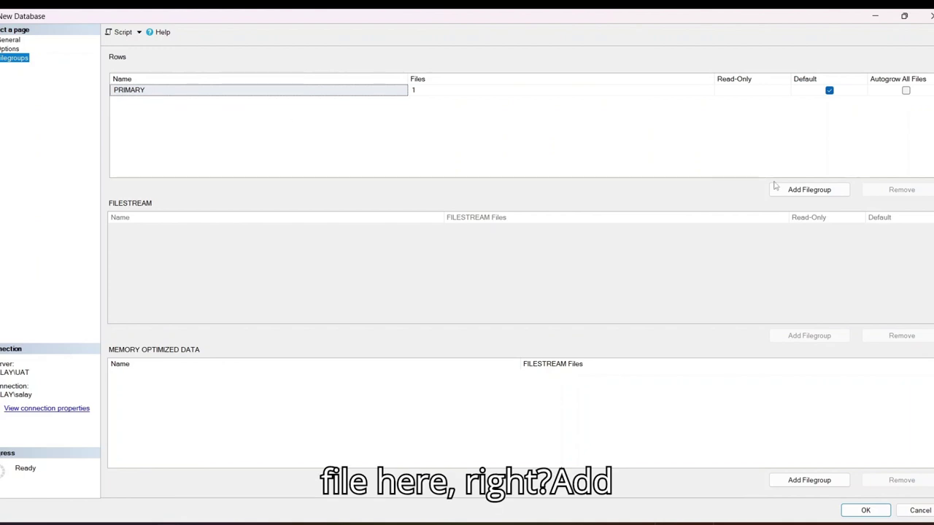
left_click(824, 190)
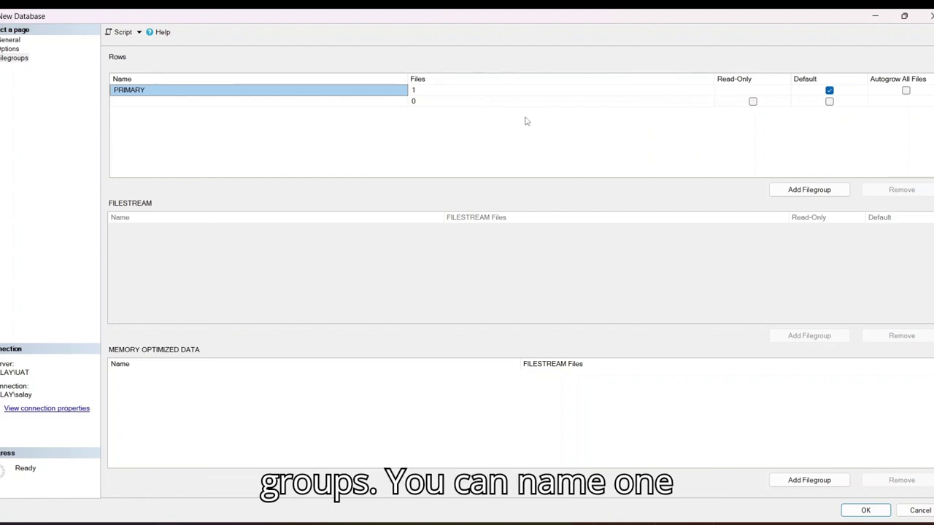
left_click(228, 100)
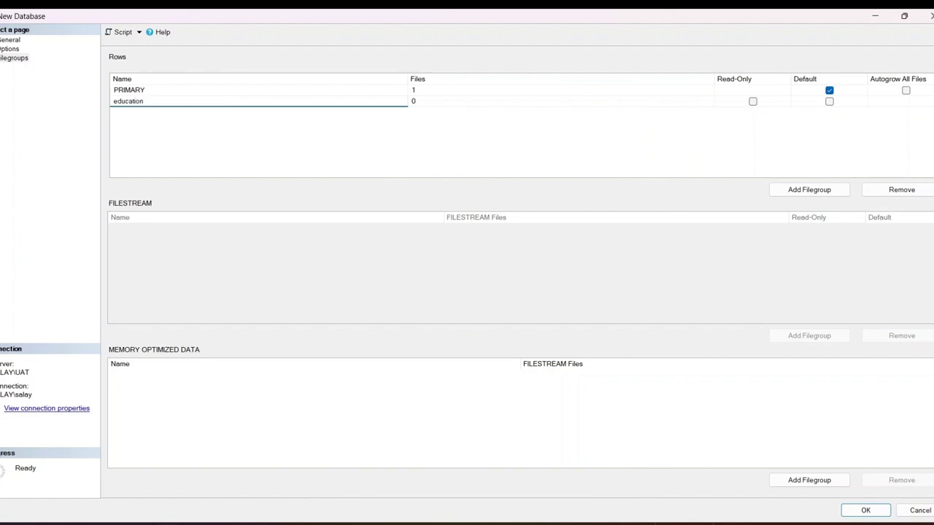
left_click(795, 192)
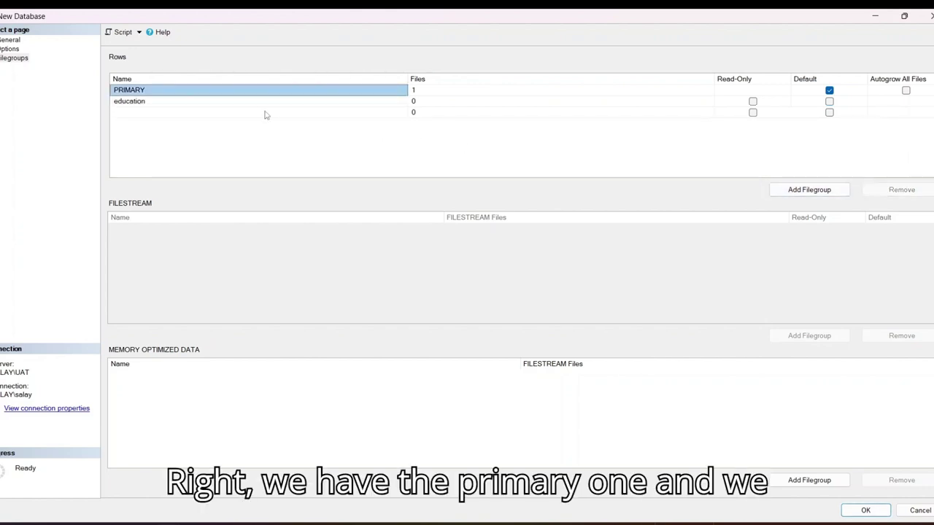
left_click(426, 104)
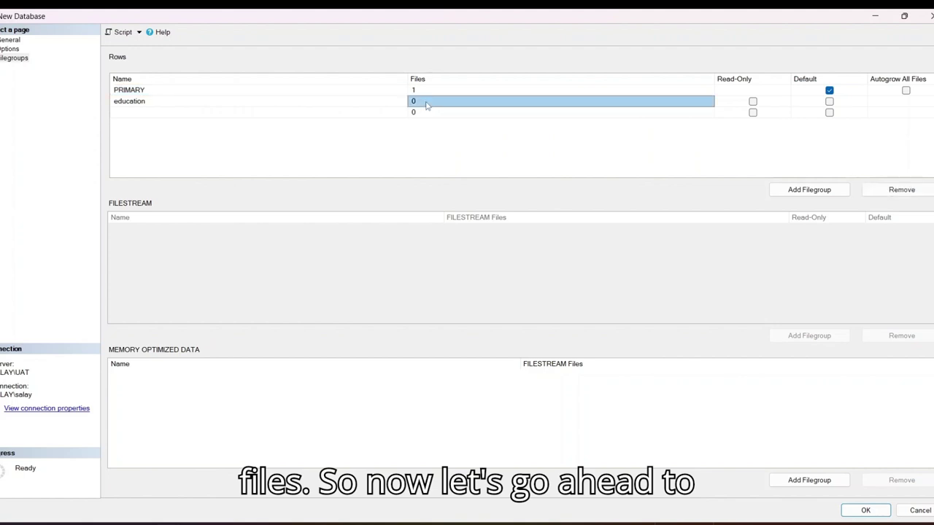
Check the new database's options, and add a rows data file with the logical name Math to its database files.
left_click(15, 50)
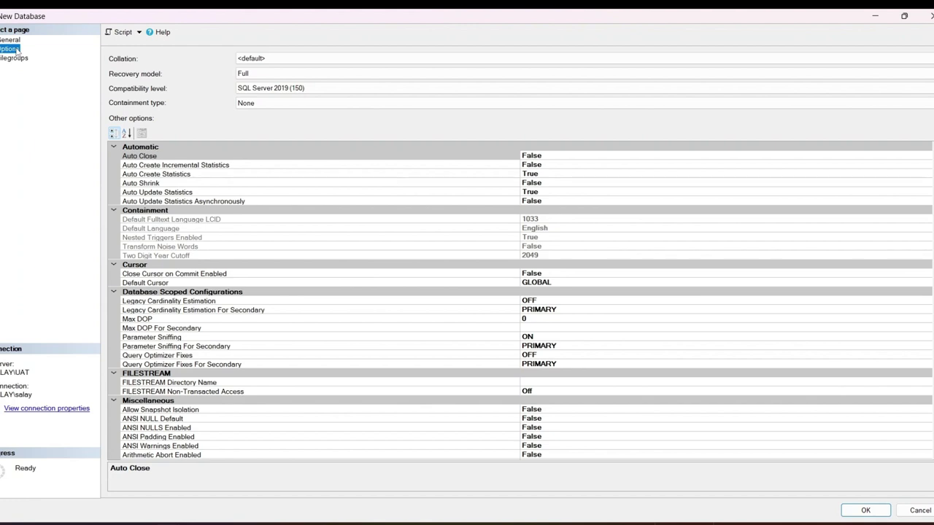
left_click(11, 40)
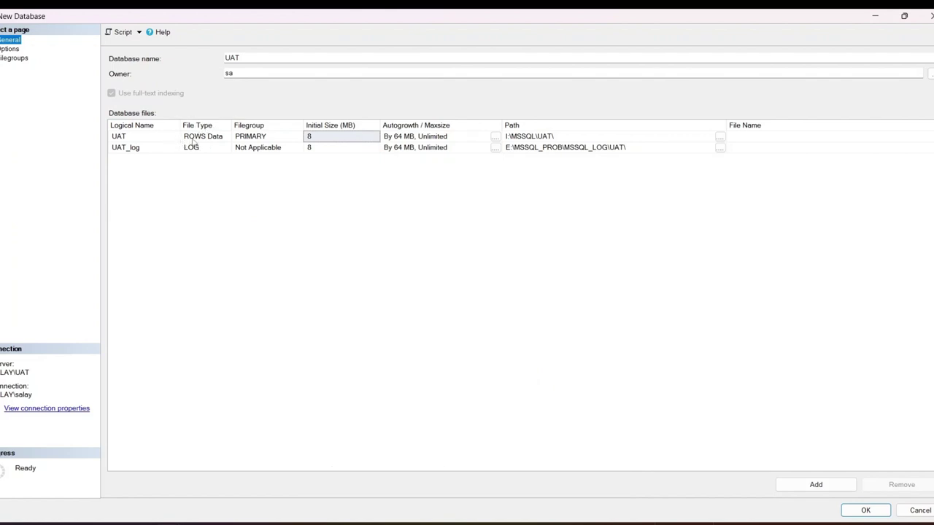
left_click(833, 487)
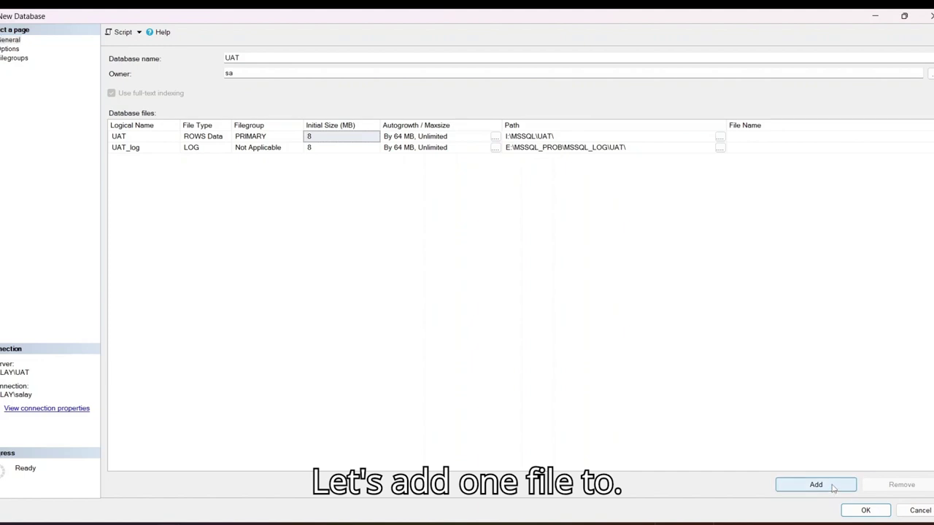
left_click(833, 487)
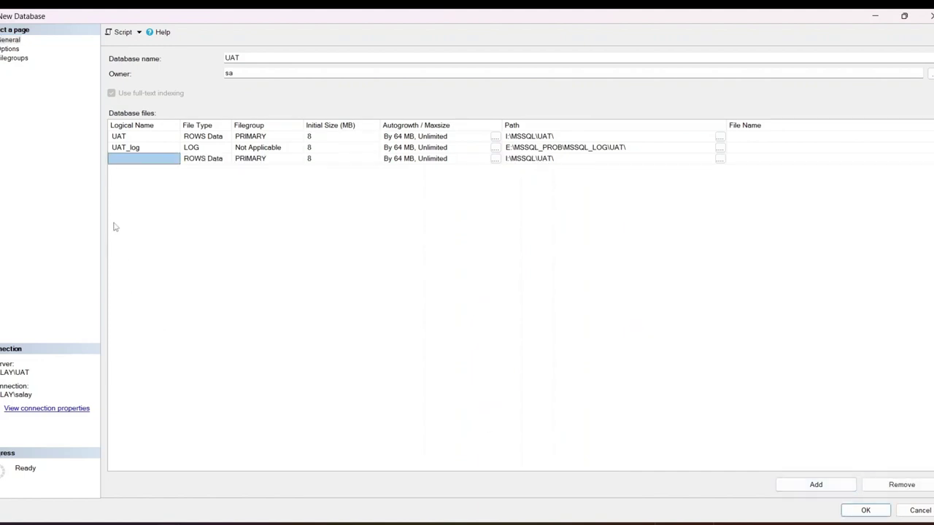
left_click(160, 161)
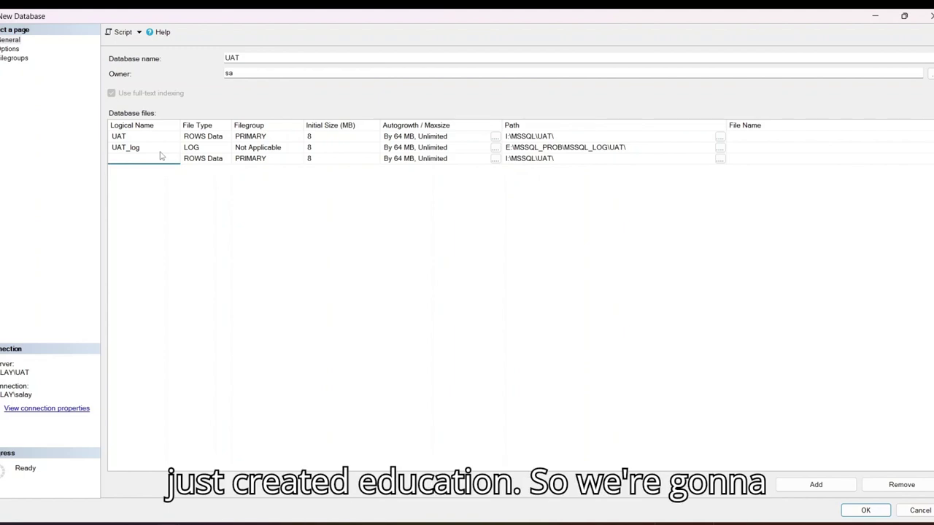
type("math")
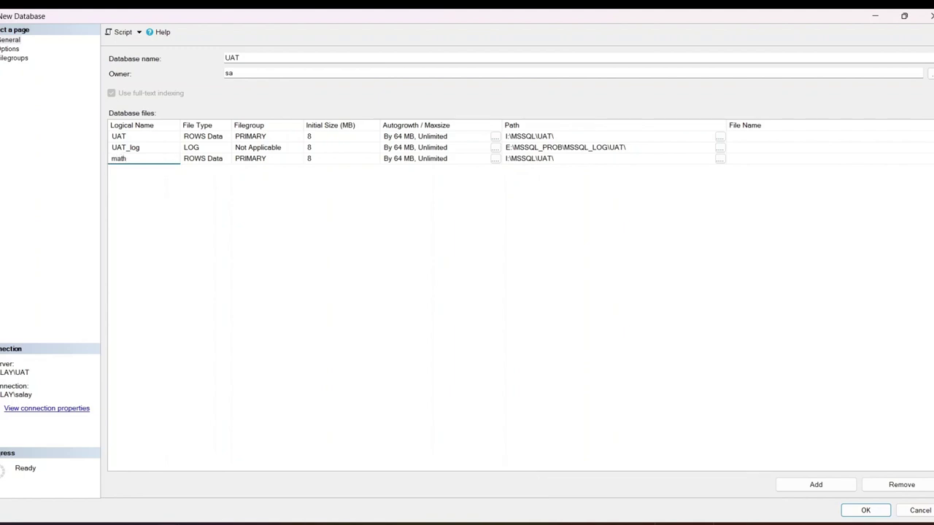
key("BackSpace")
key("BackSpace")
key("BackSpace")
type("MATH")
Assign the Math data file to the education filegroup and open its file name for editing.
left_click(266, 160)
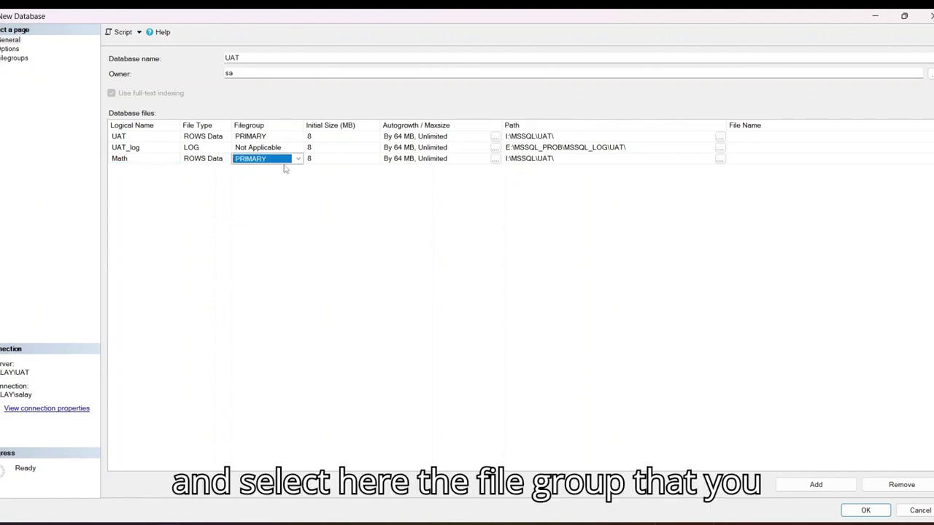
left_click(298, 160)
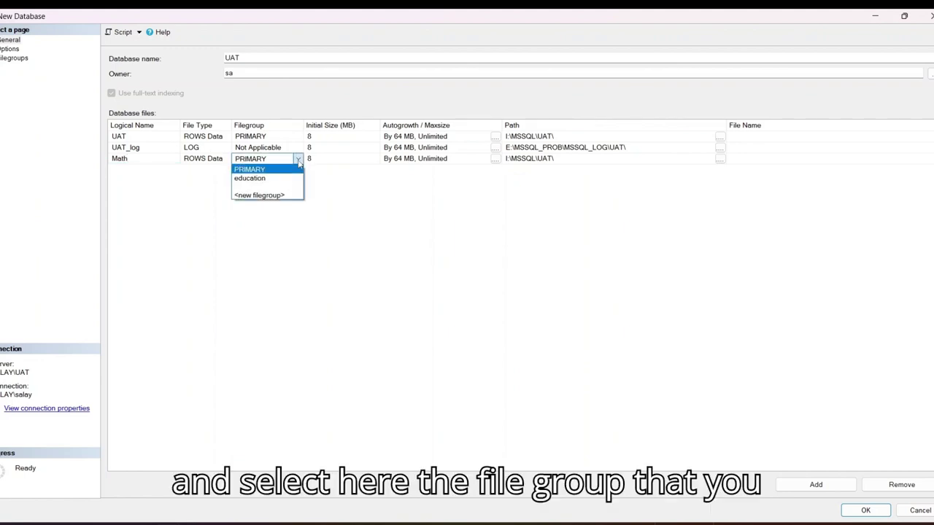
left_click(287, 180)
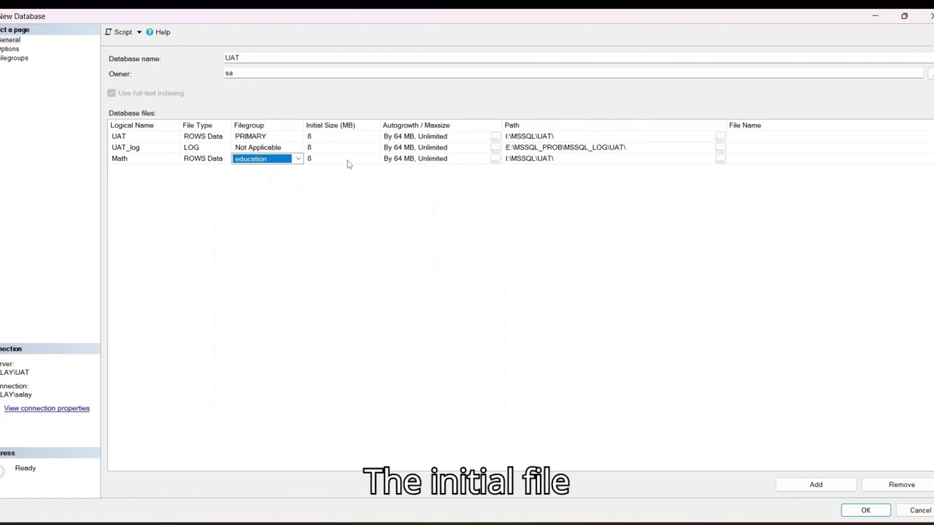
left_click(357, 127)
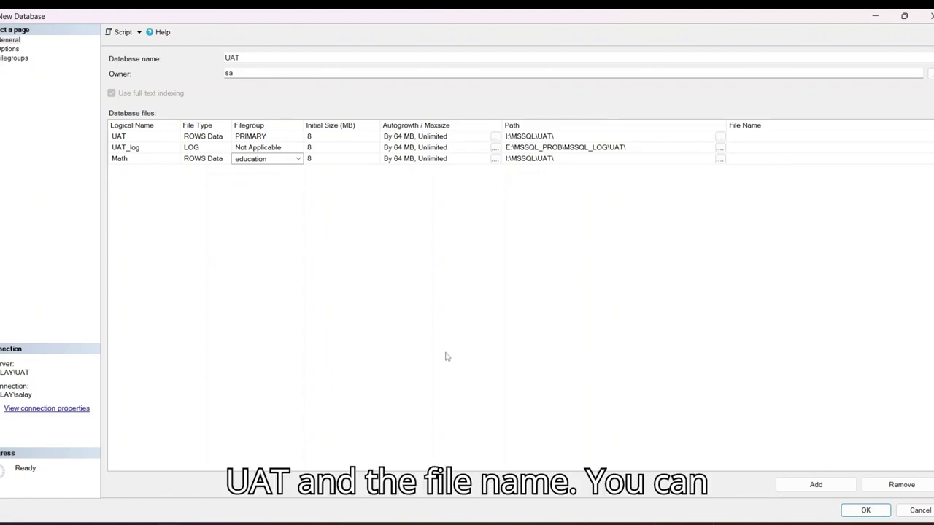
left_click(773, 157)
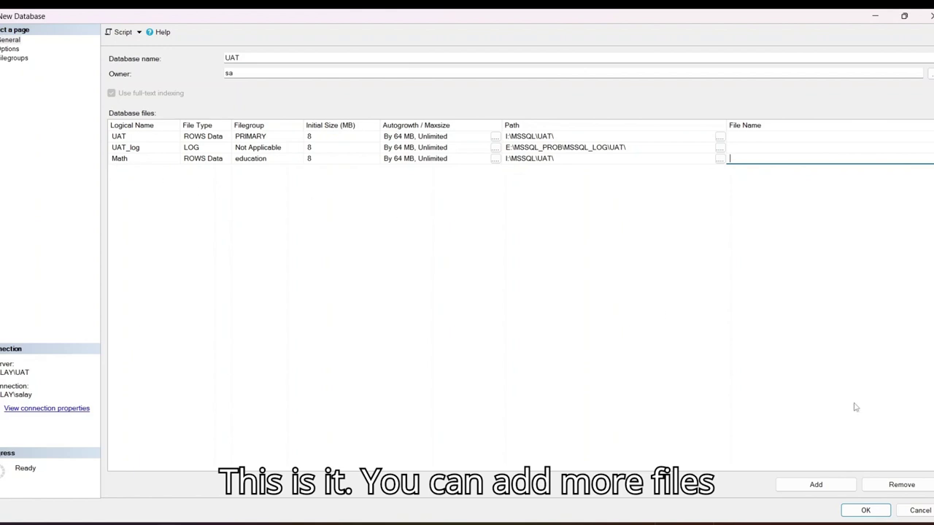
Try to add another rows data file with the logical name Reading in the education filegroup.
left_click(815, 485)
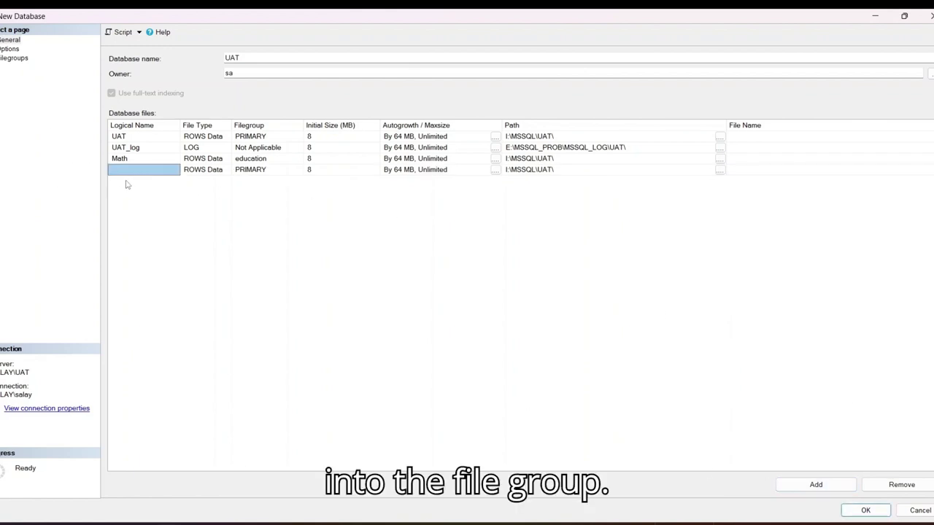
left_click(140, 170)
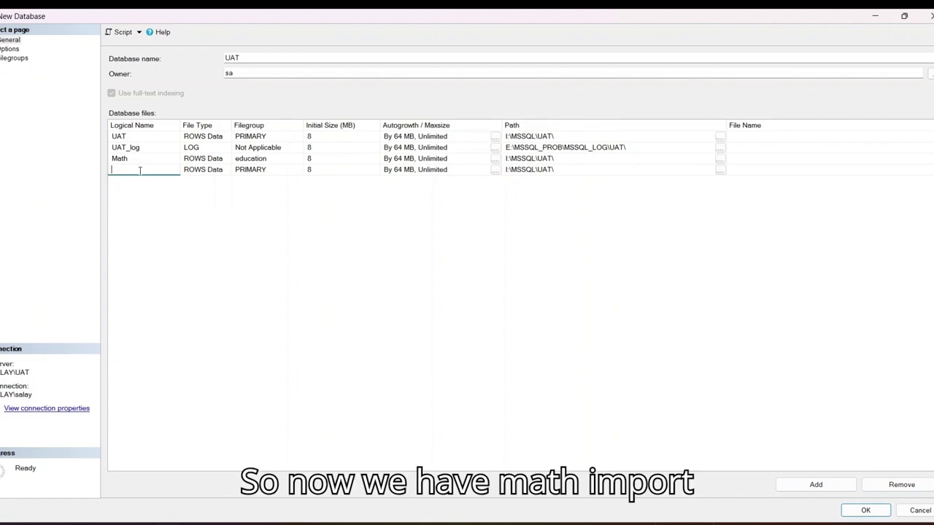
type("Reading")
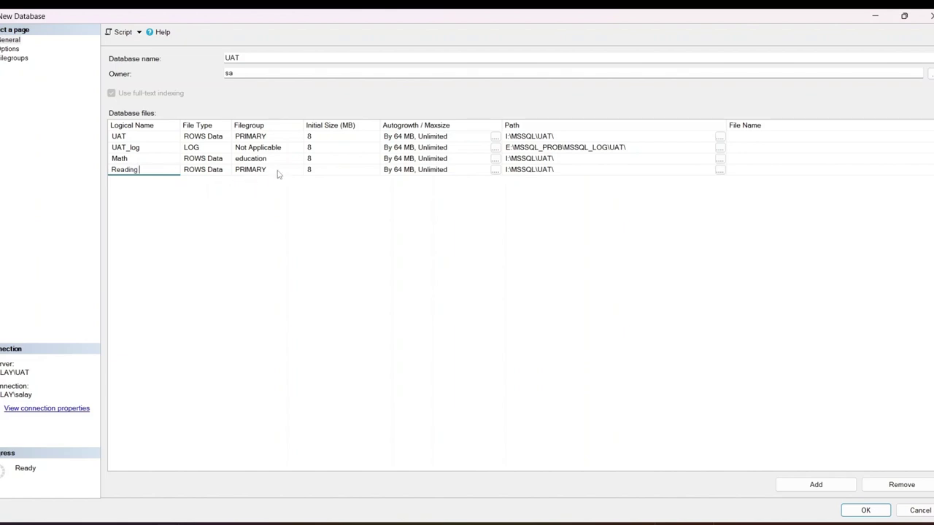
left_click(276, 173)
left_click(298, 170)
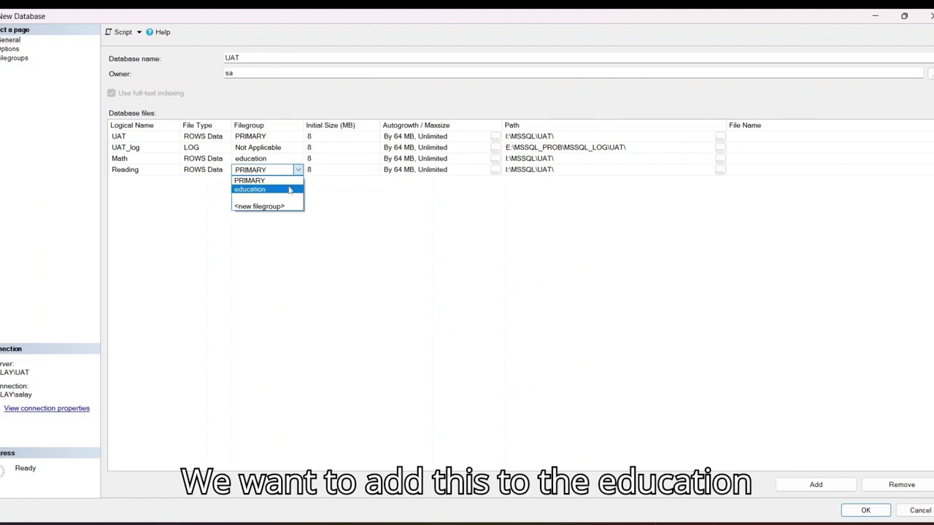
left_click(288, 192)
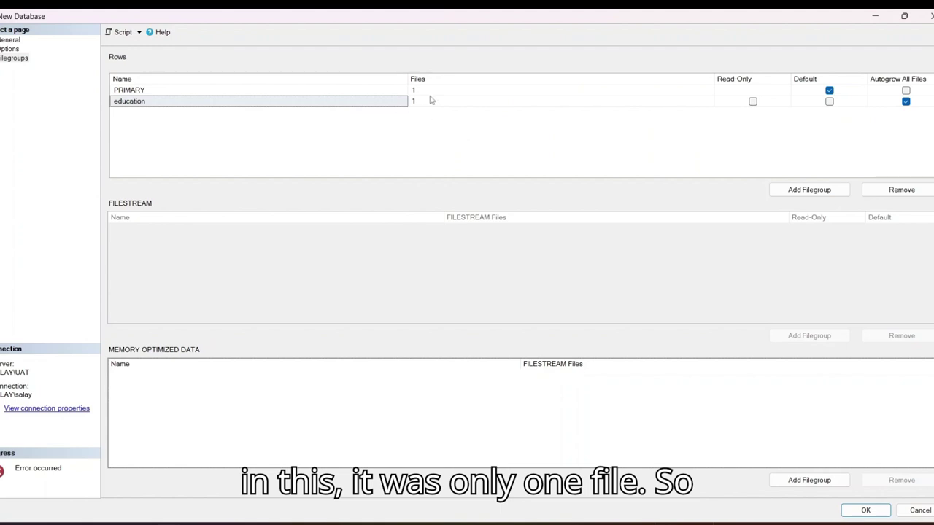
Return to the database's general settings, create the UAT database, and list the instance's databases in Object Explorer.
left_click(10, 39)
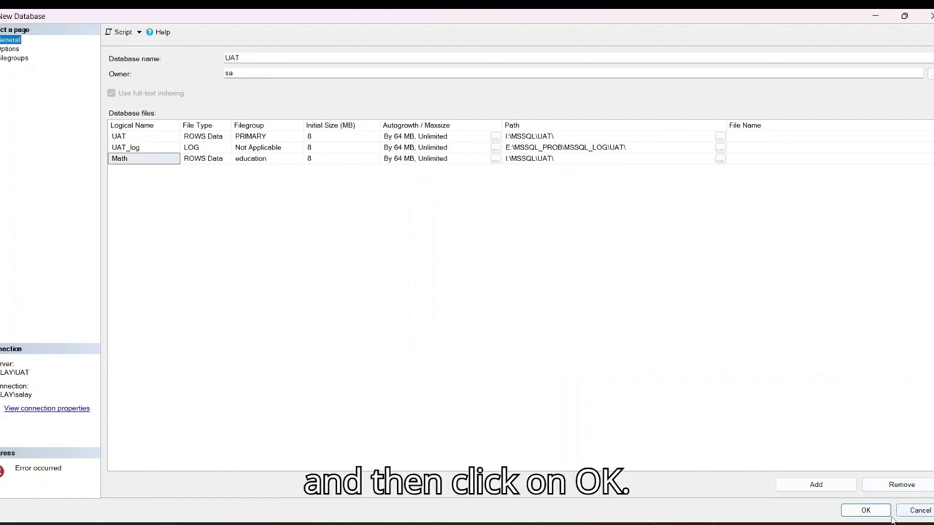
left_click(866, 511)
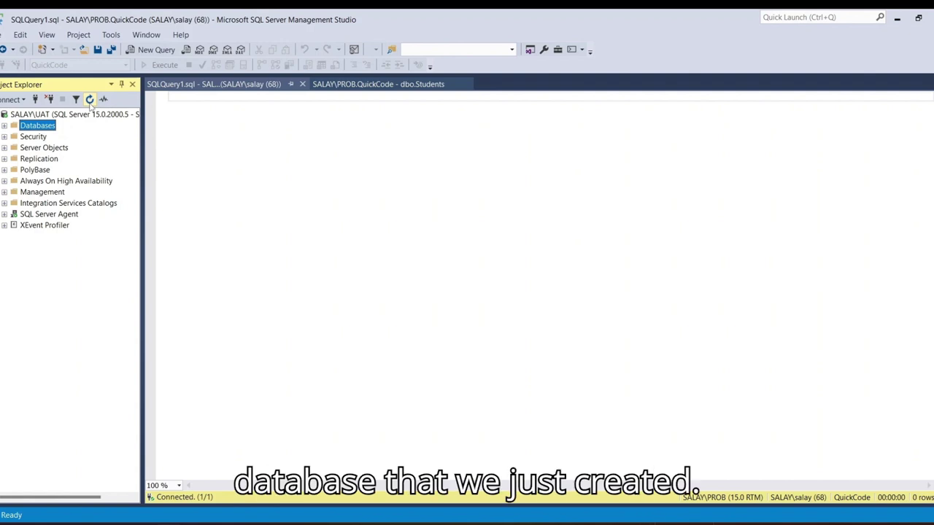
left_click(6, 126)
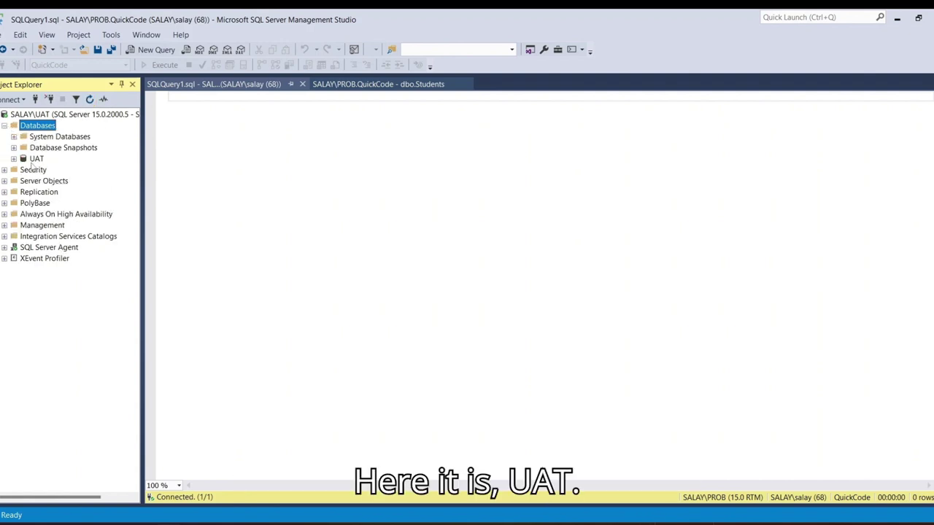
Look through the UAT database's Tables folder, the options for new tables, and the database's own Security folder.
left_click(37, 160)
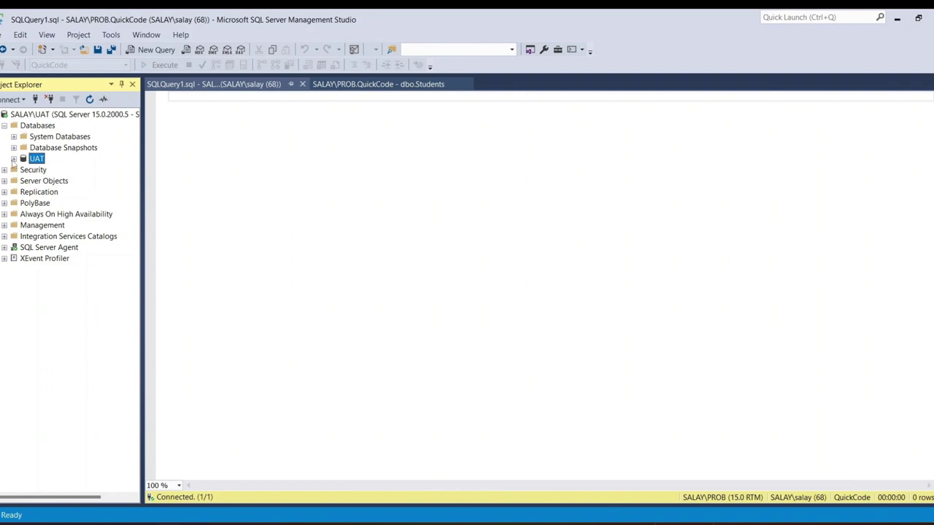
left_click(13, 159)
left_click(25, 181)
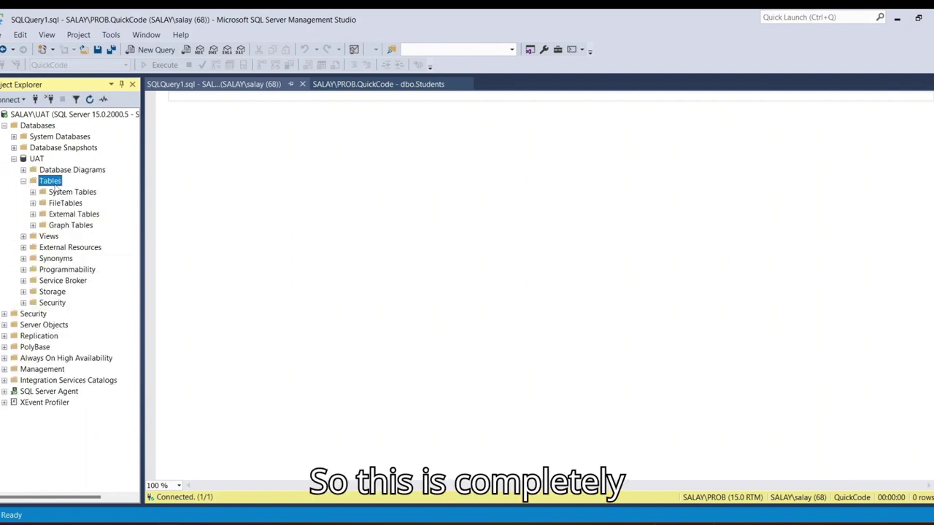
right_click(54, 183)
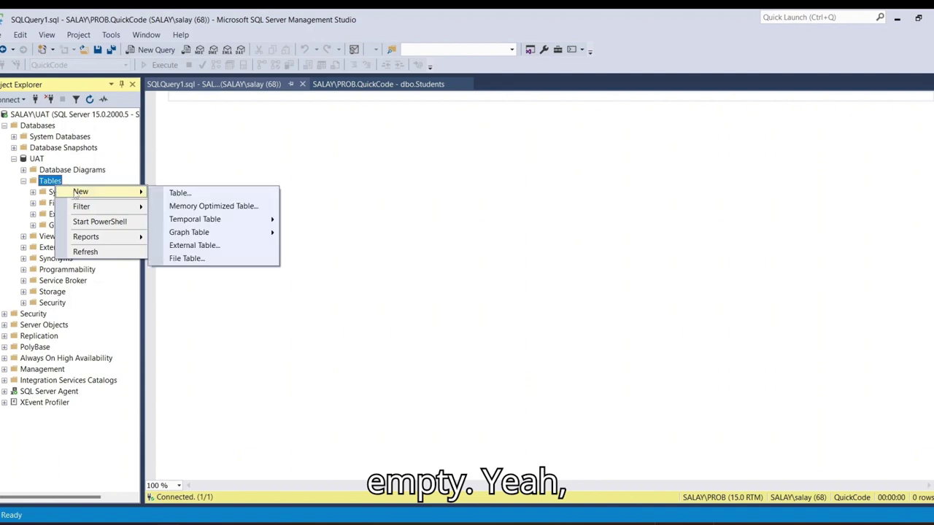
left_click(78, 182)
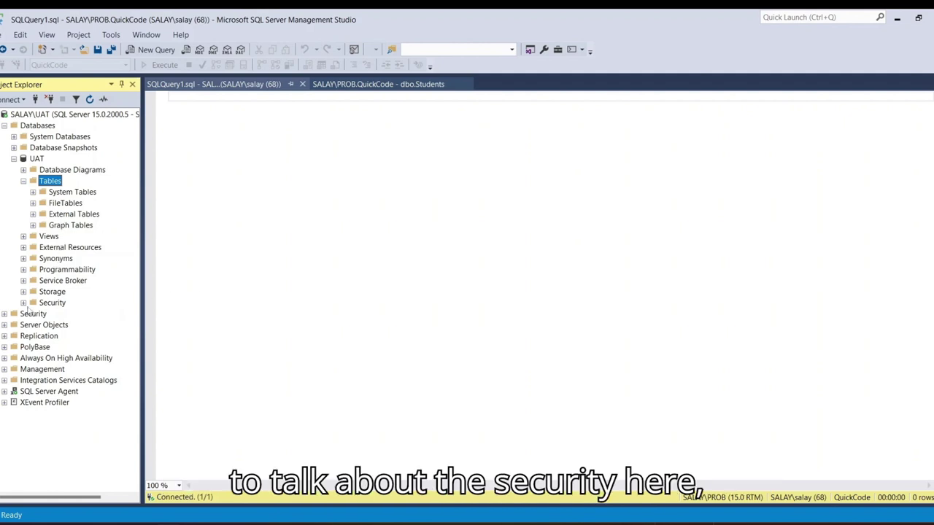
left_click(24, 302)
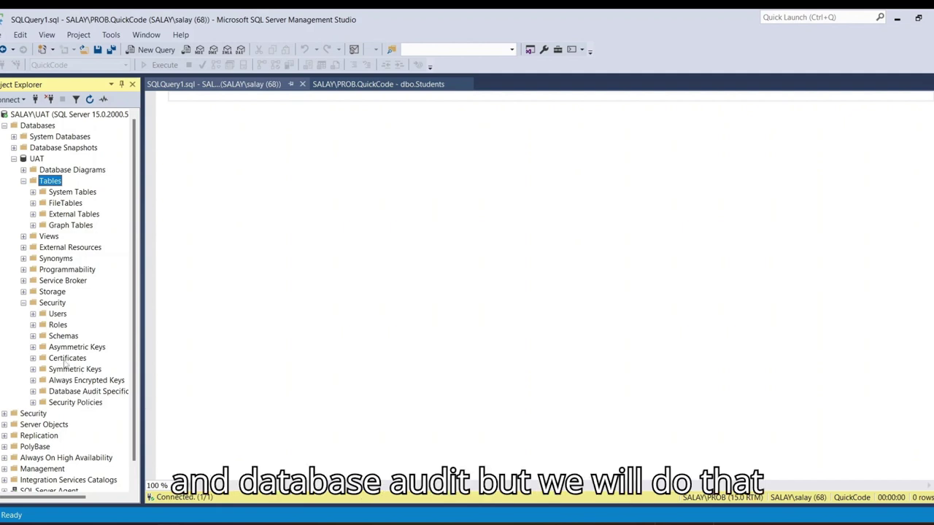
left_click(23, 303)
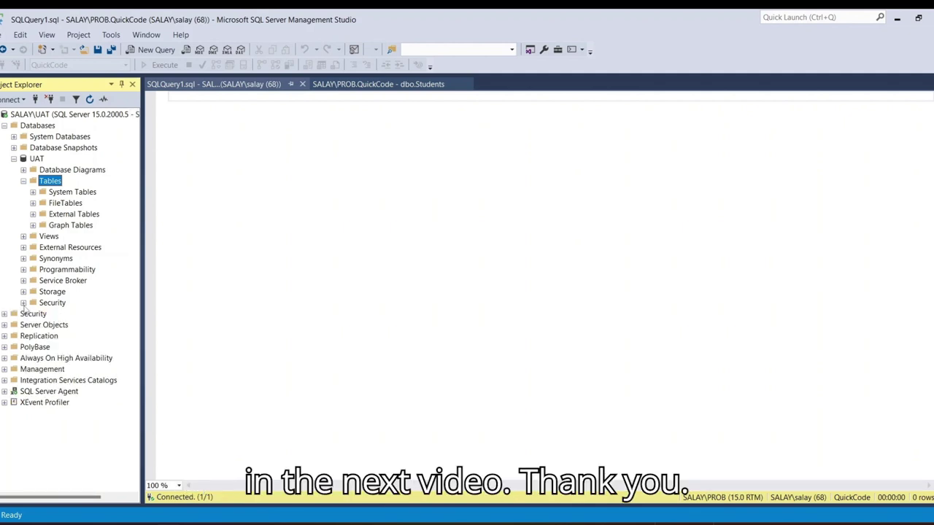